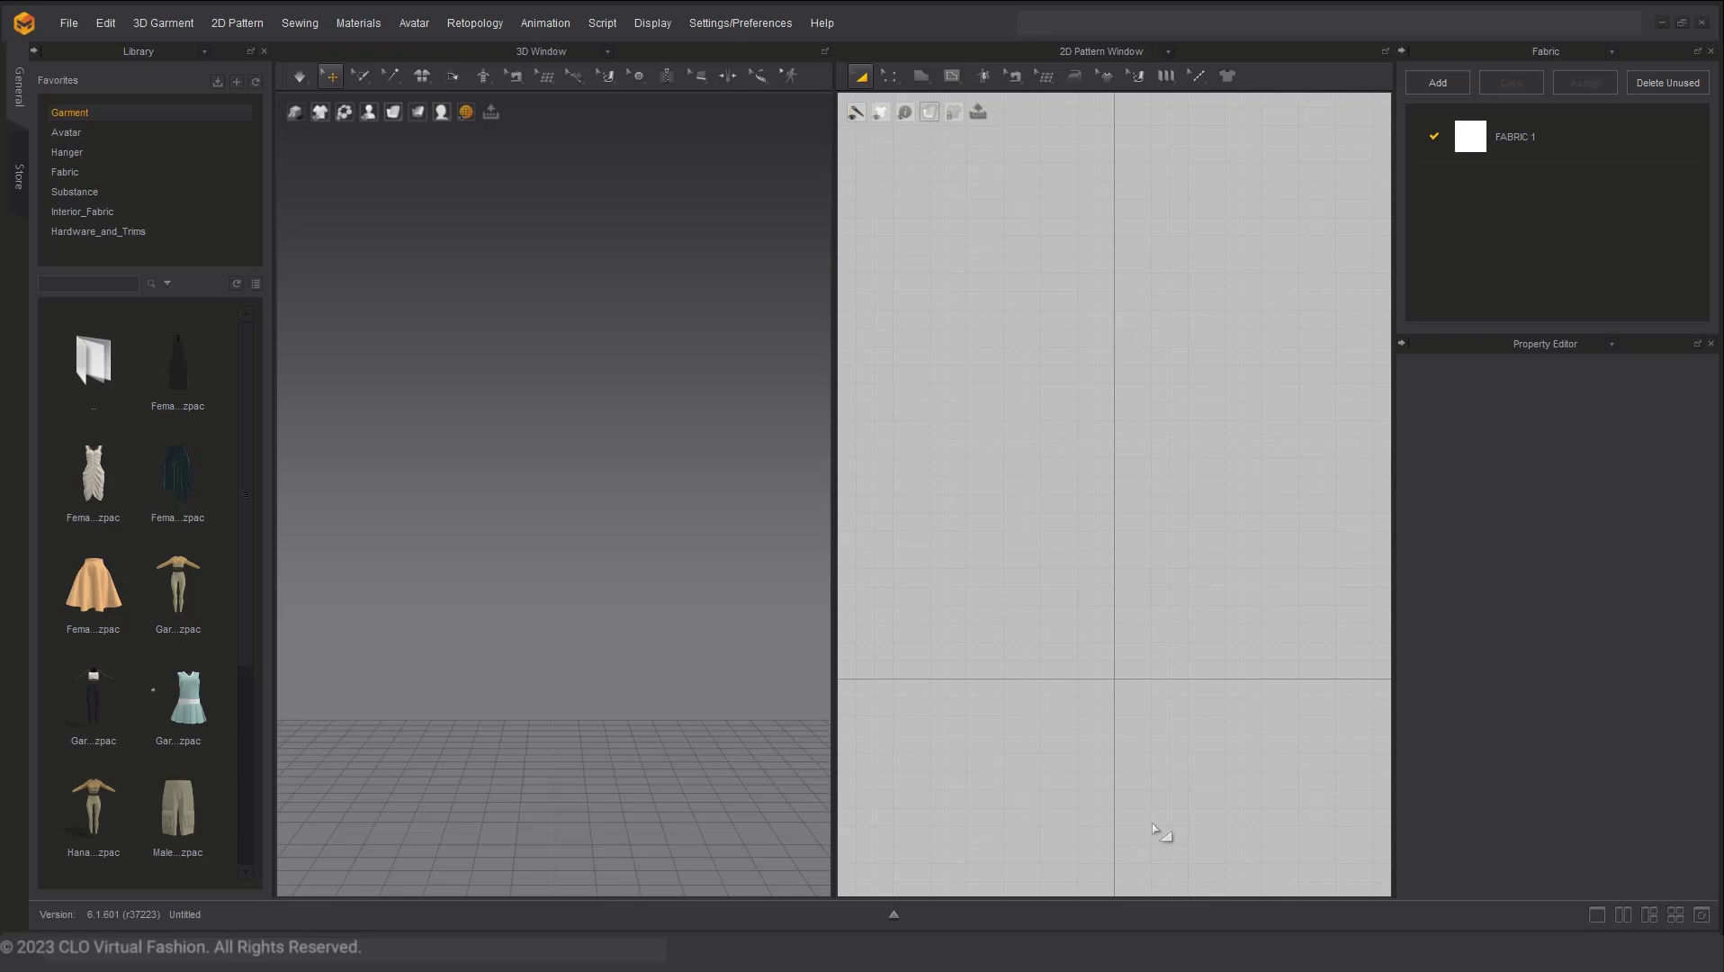
# - Open the Tutorial_Tshirt_2Dwindow project file from the desktop as a project
pyautogui.click(69, 22)
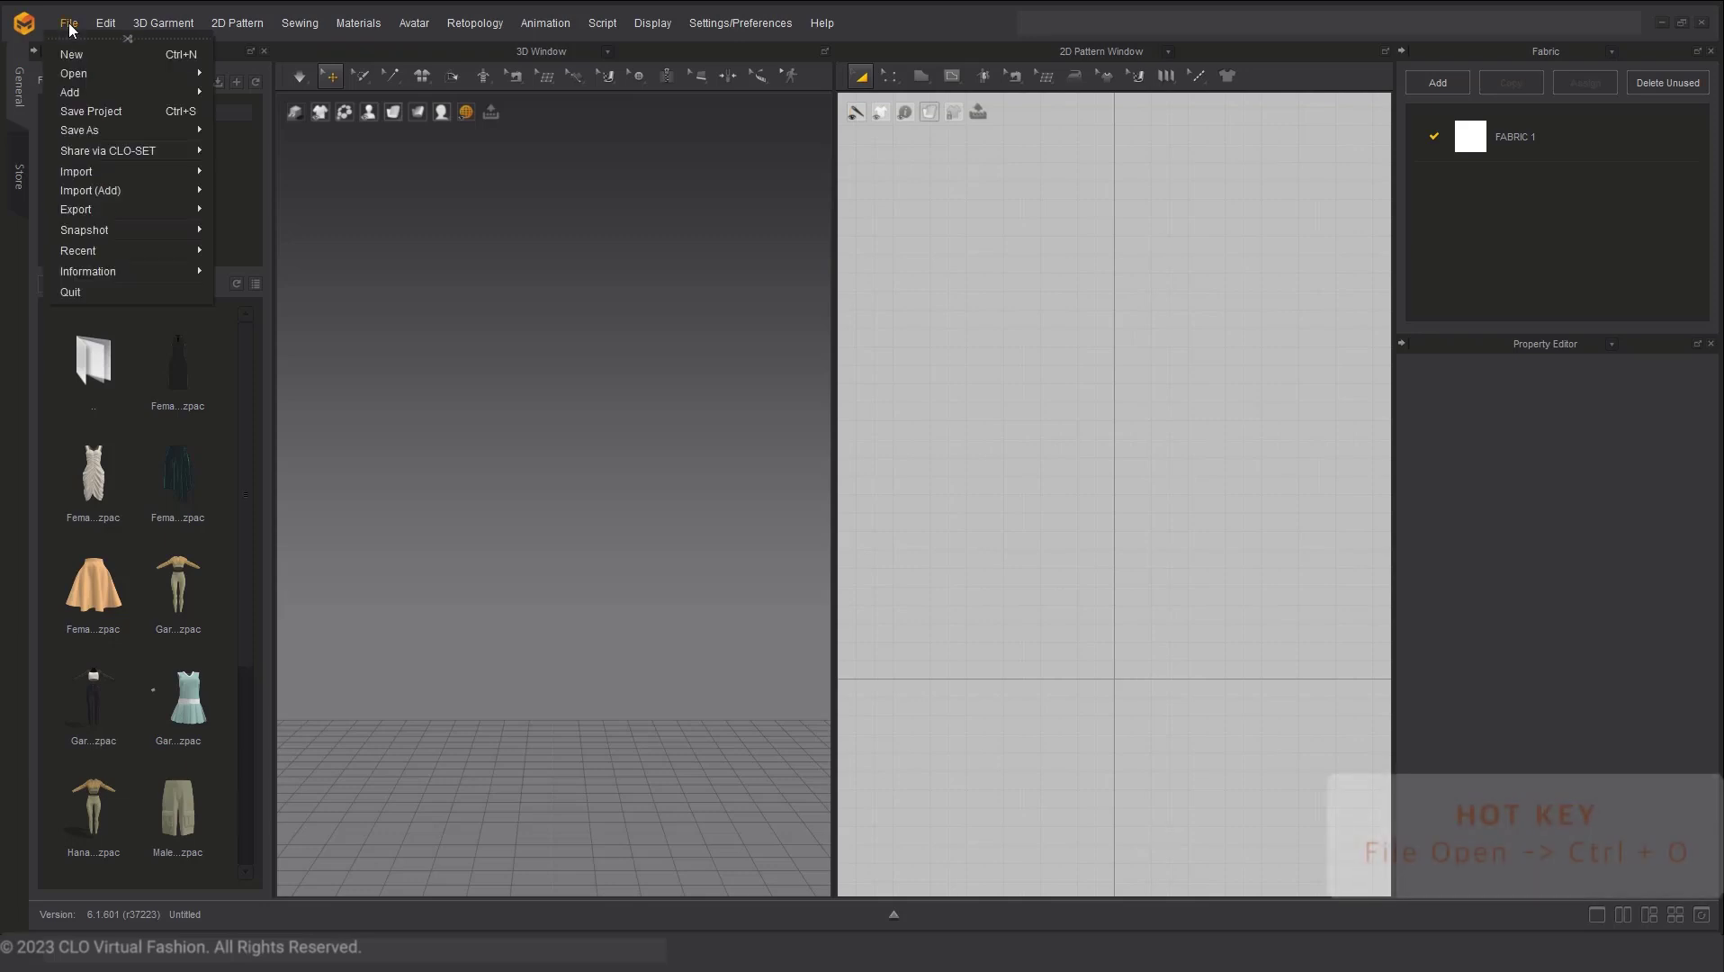
pyautogui.moveTo(155, 71)
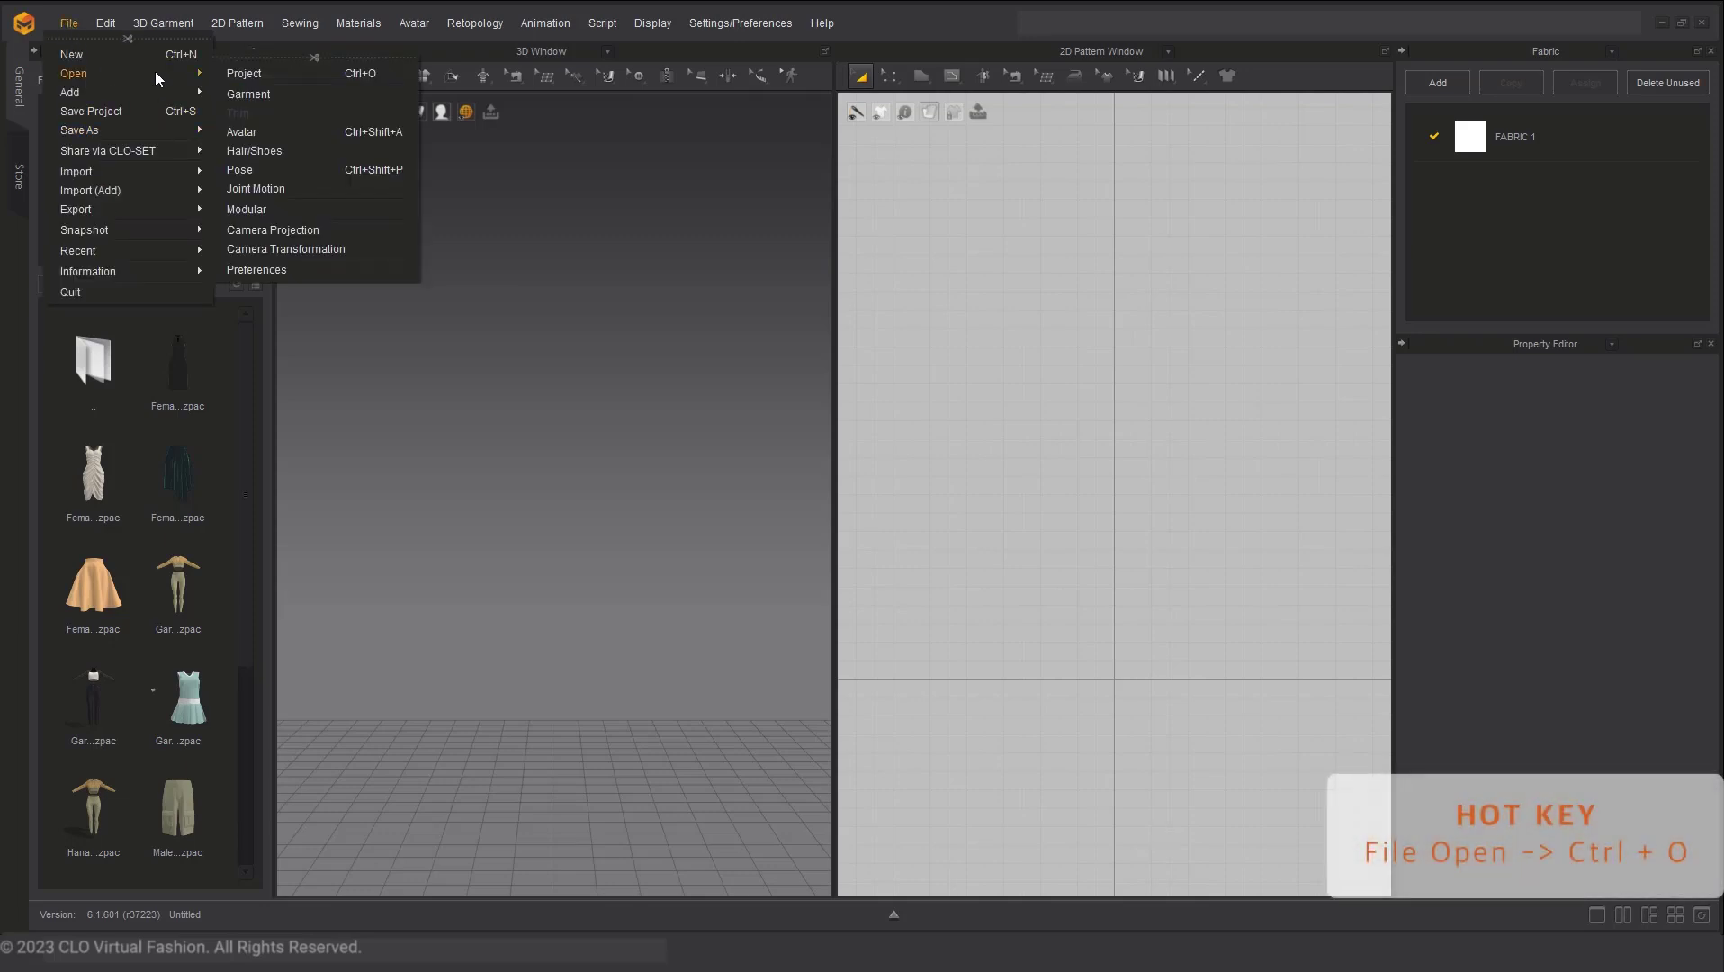
pyautogui.click(236, 78)
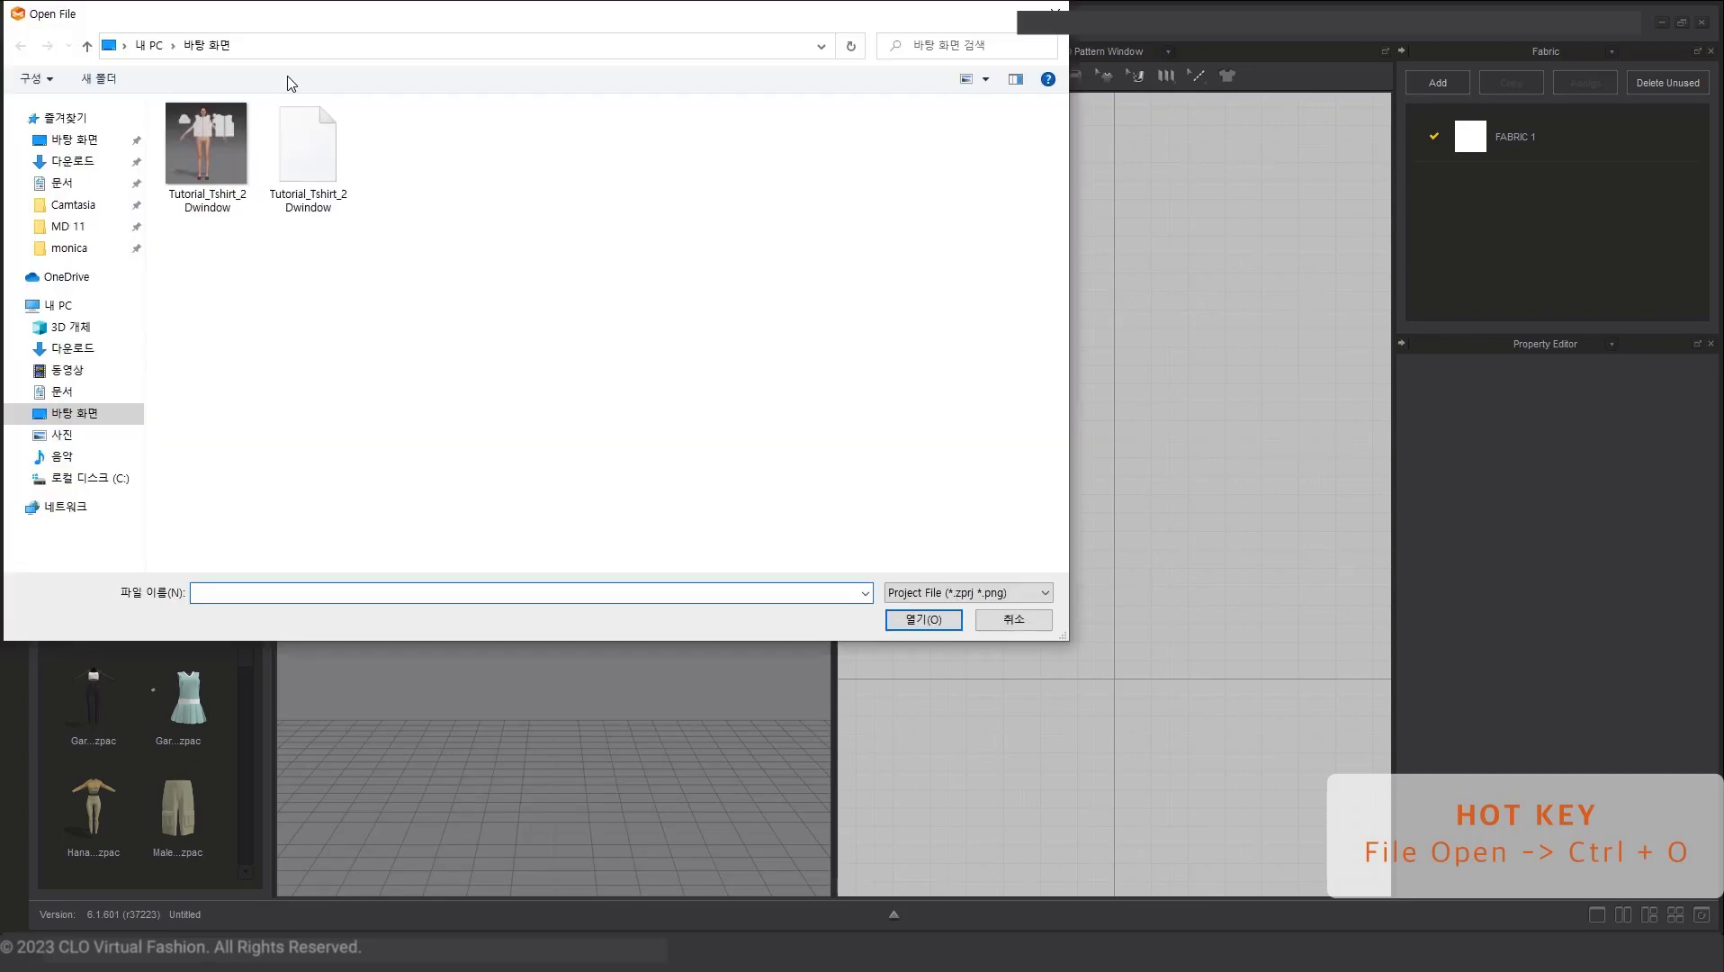
pyautogui.doubleClick(312, 189)
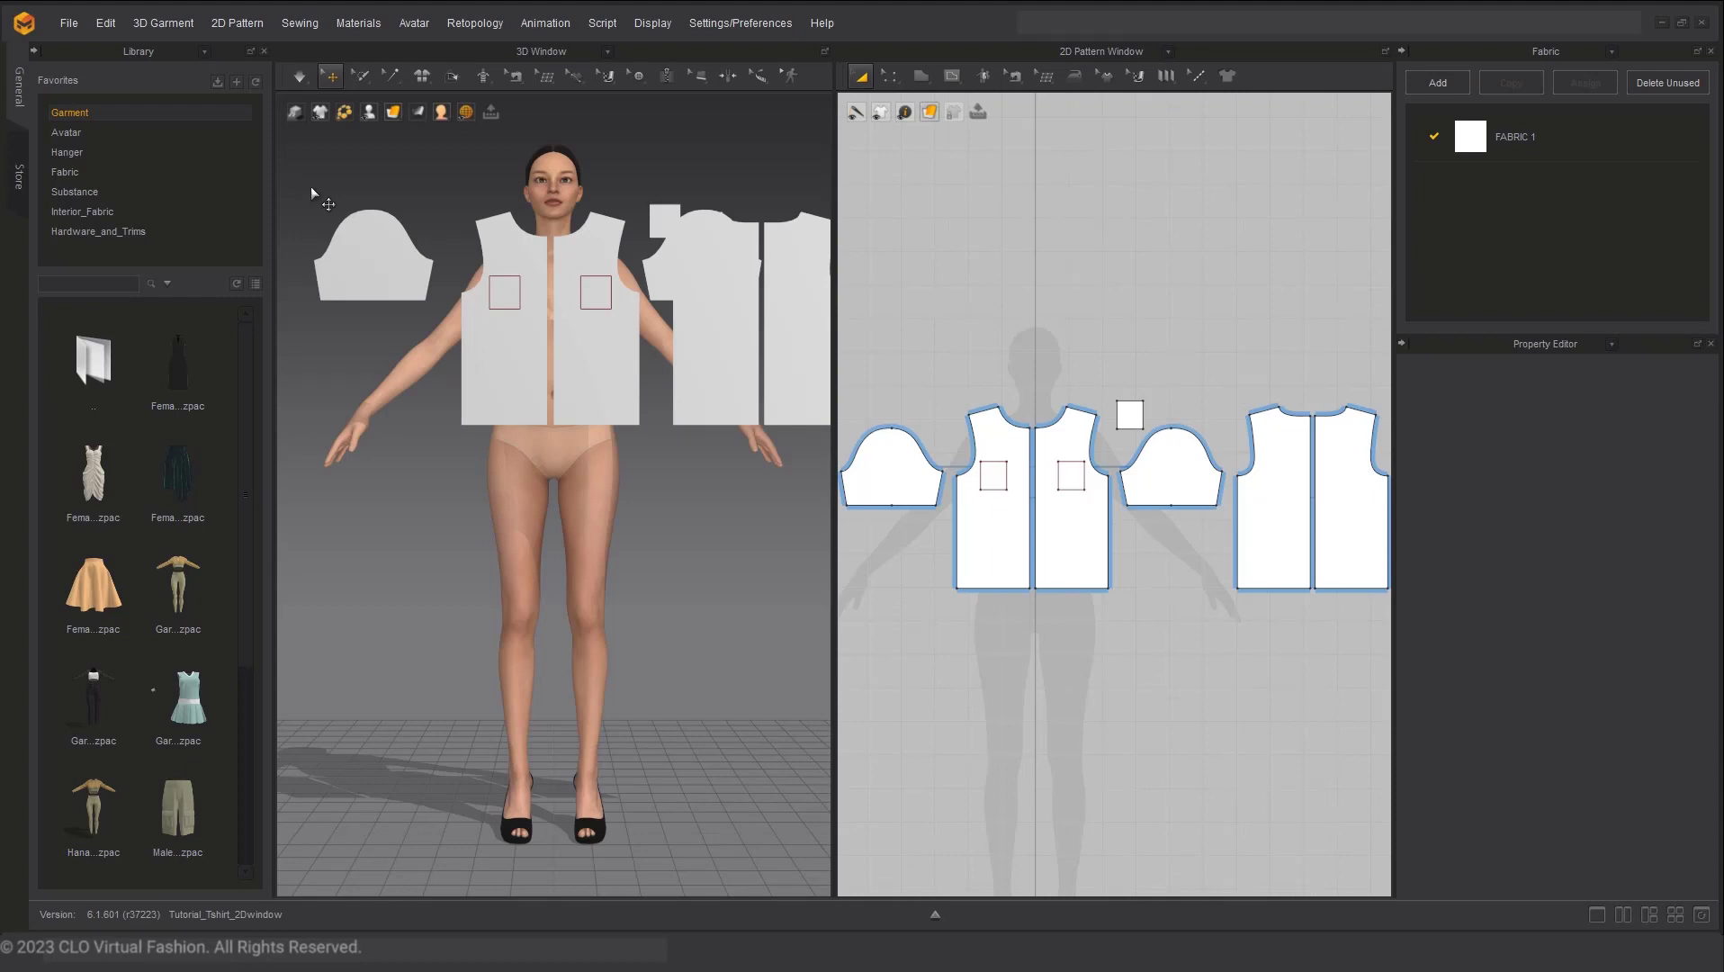
# - Collapse the Library, Fabric and Property Editor panels and switch to the Select/Move tool
pyautogui.click(35, 49)
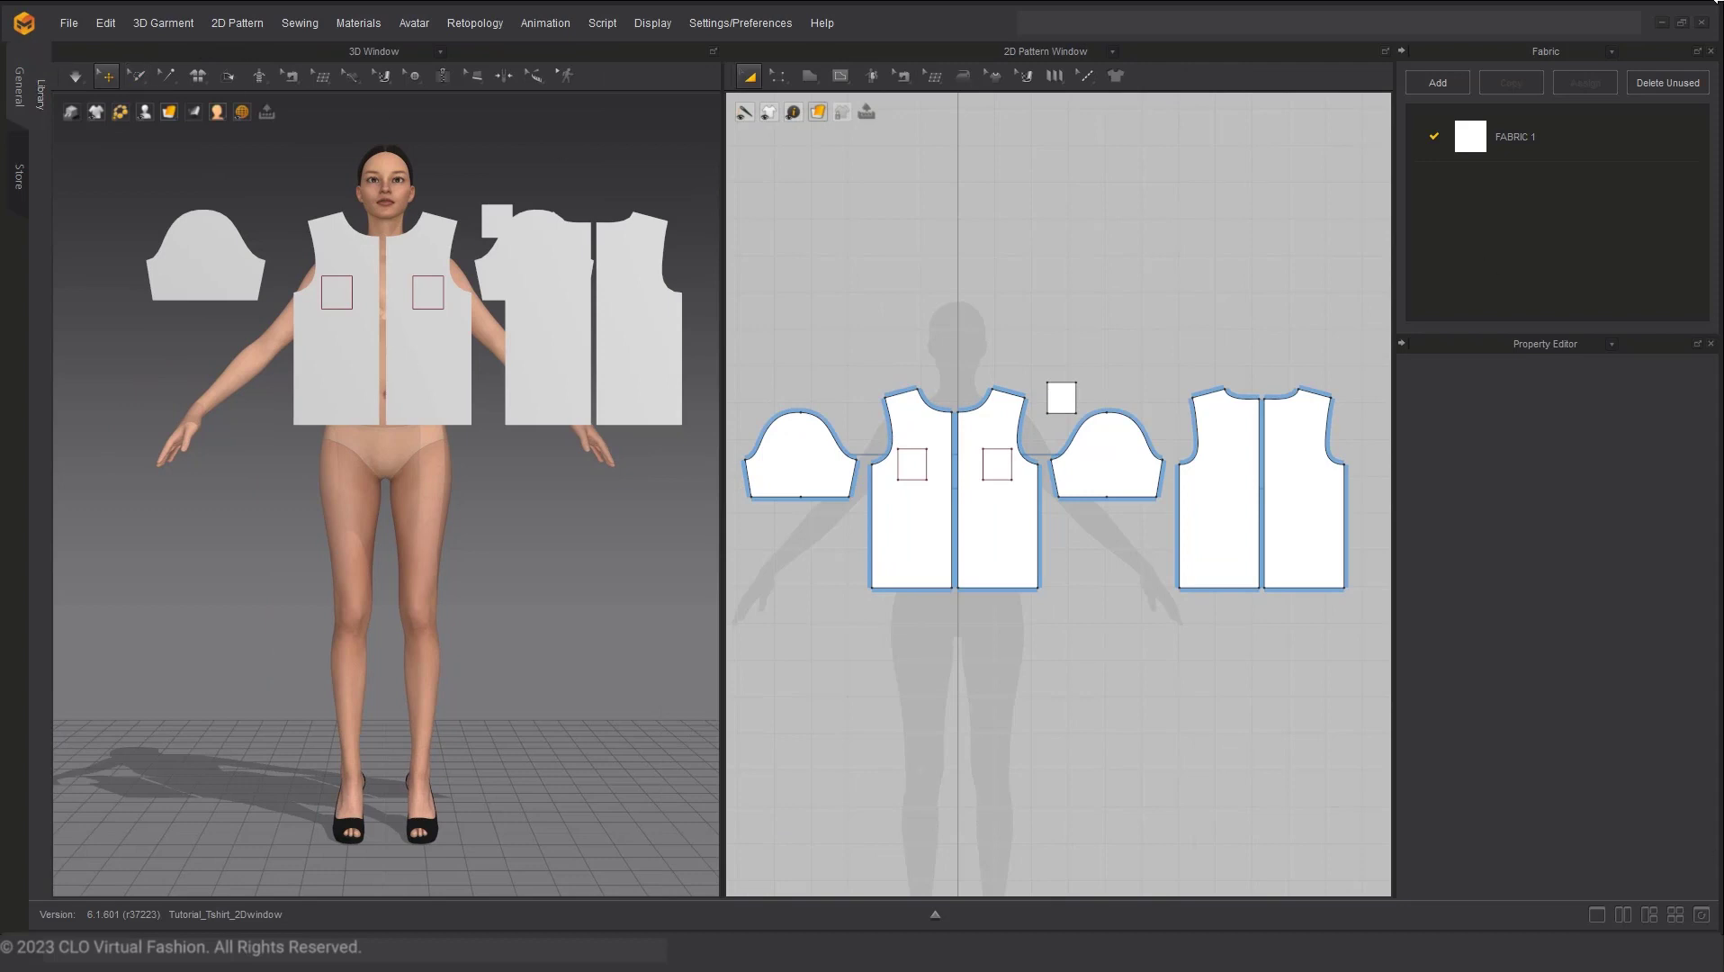
pyautogui.click(1403, 52)
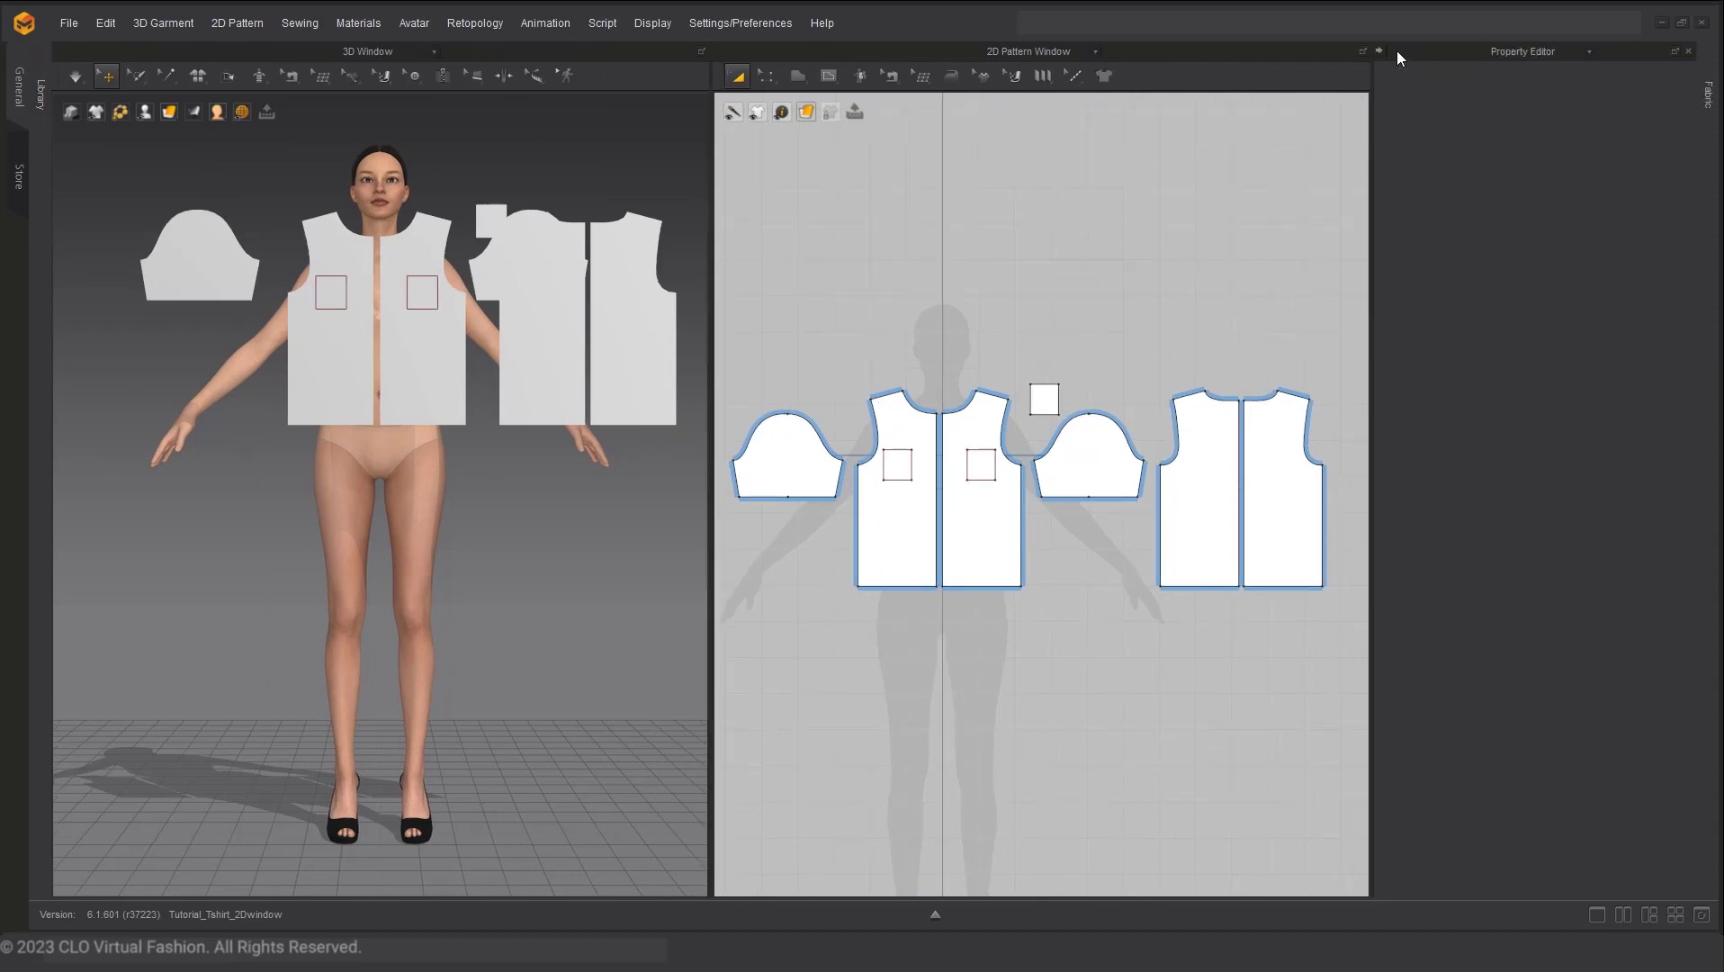
pyautogui.click(1382, 52)
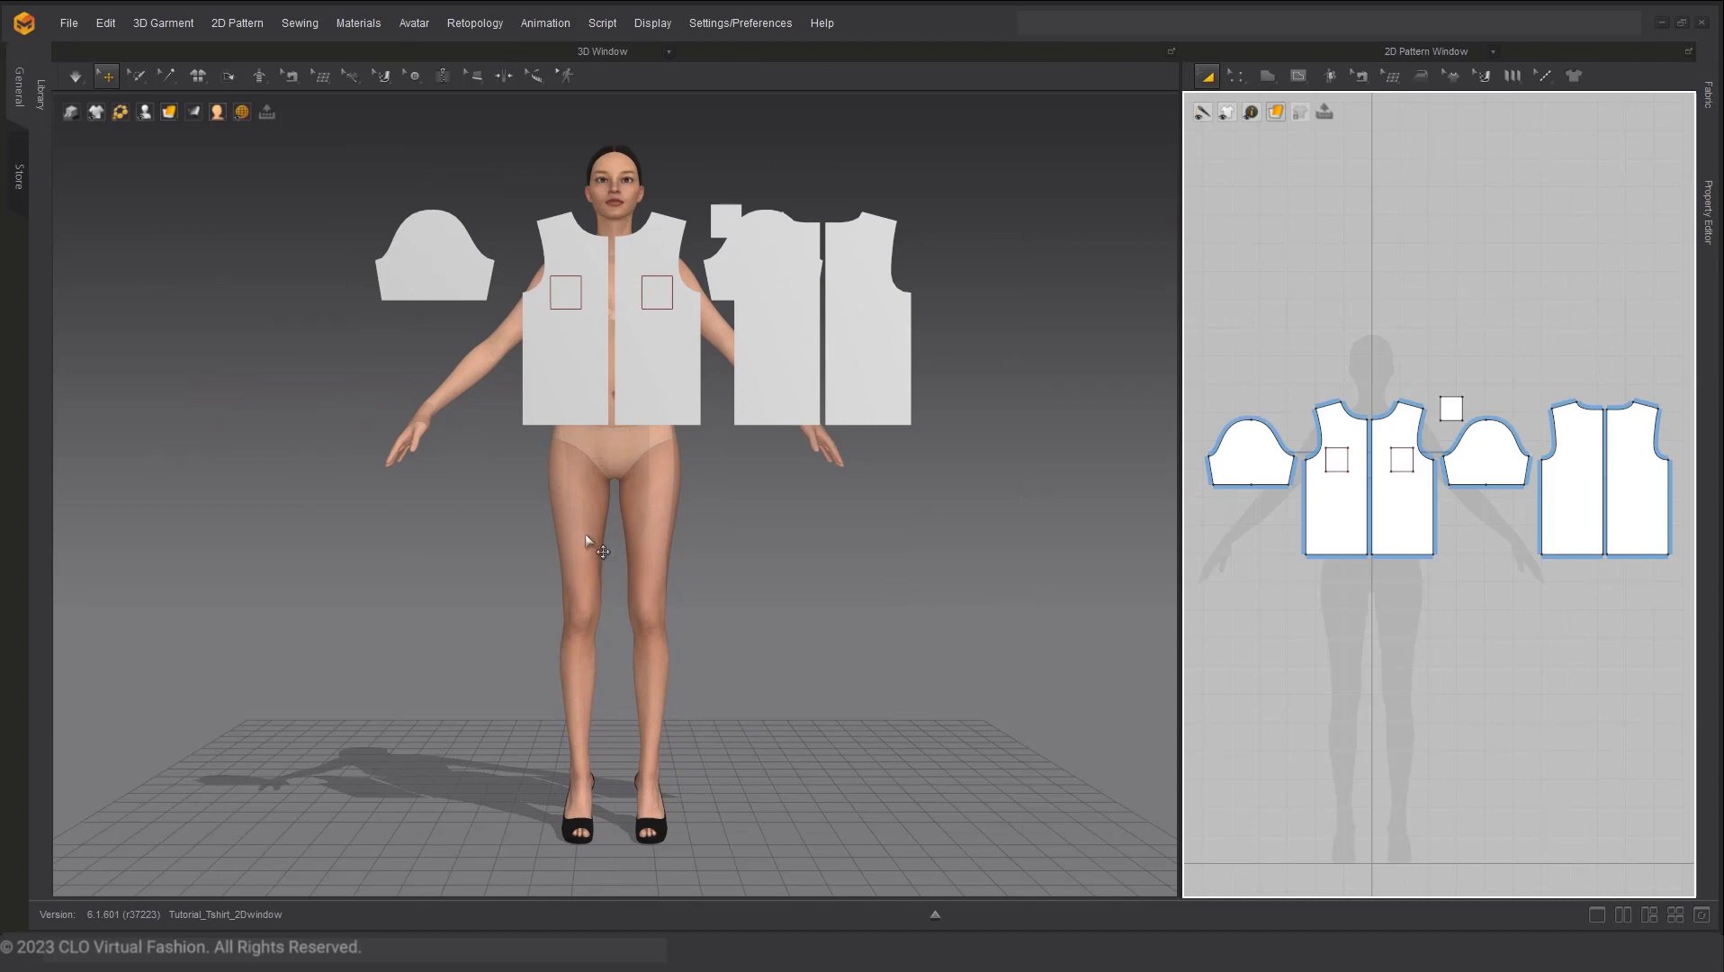
pyautogui.click(106, 76)
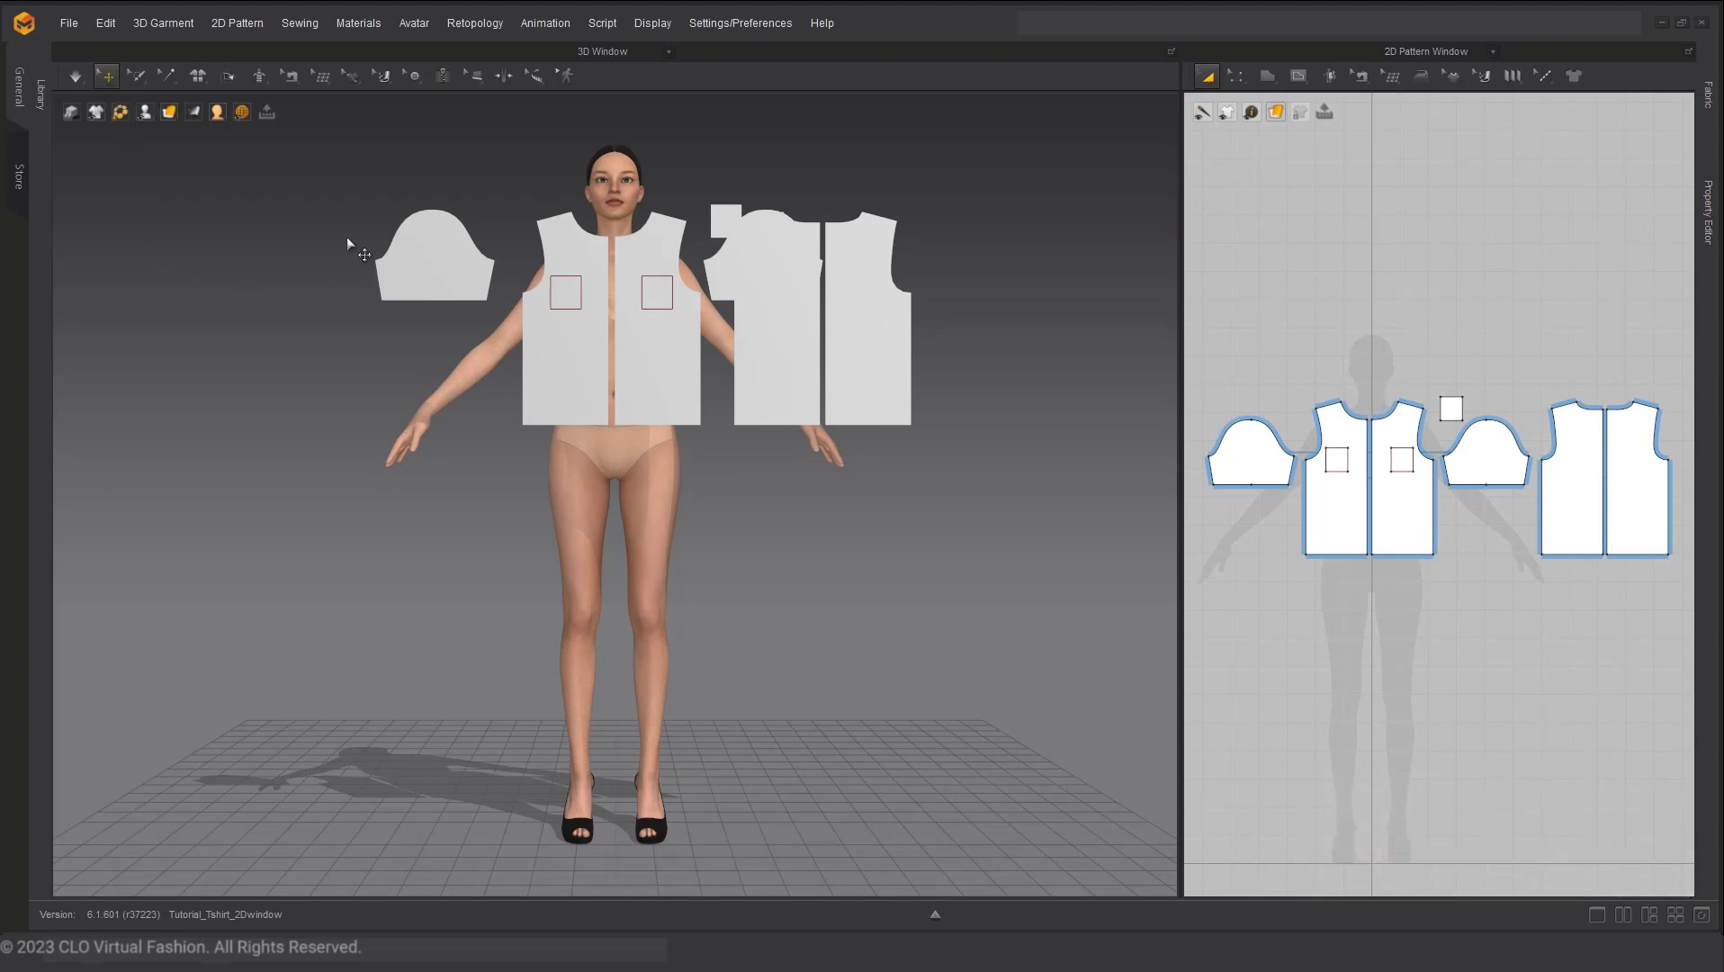
# - Reset the 3D arrangement of all patterns to the 2D layout and move them down beside the avatar
pyautogui.hotkey('ctrl', 'a')
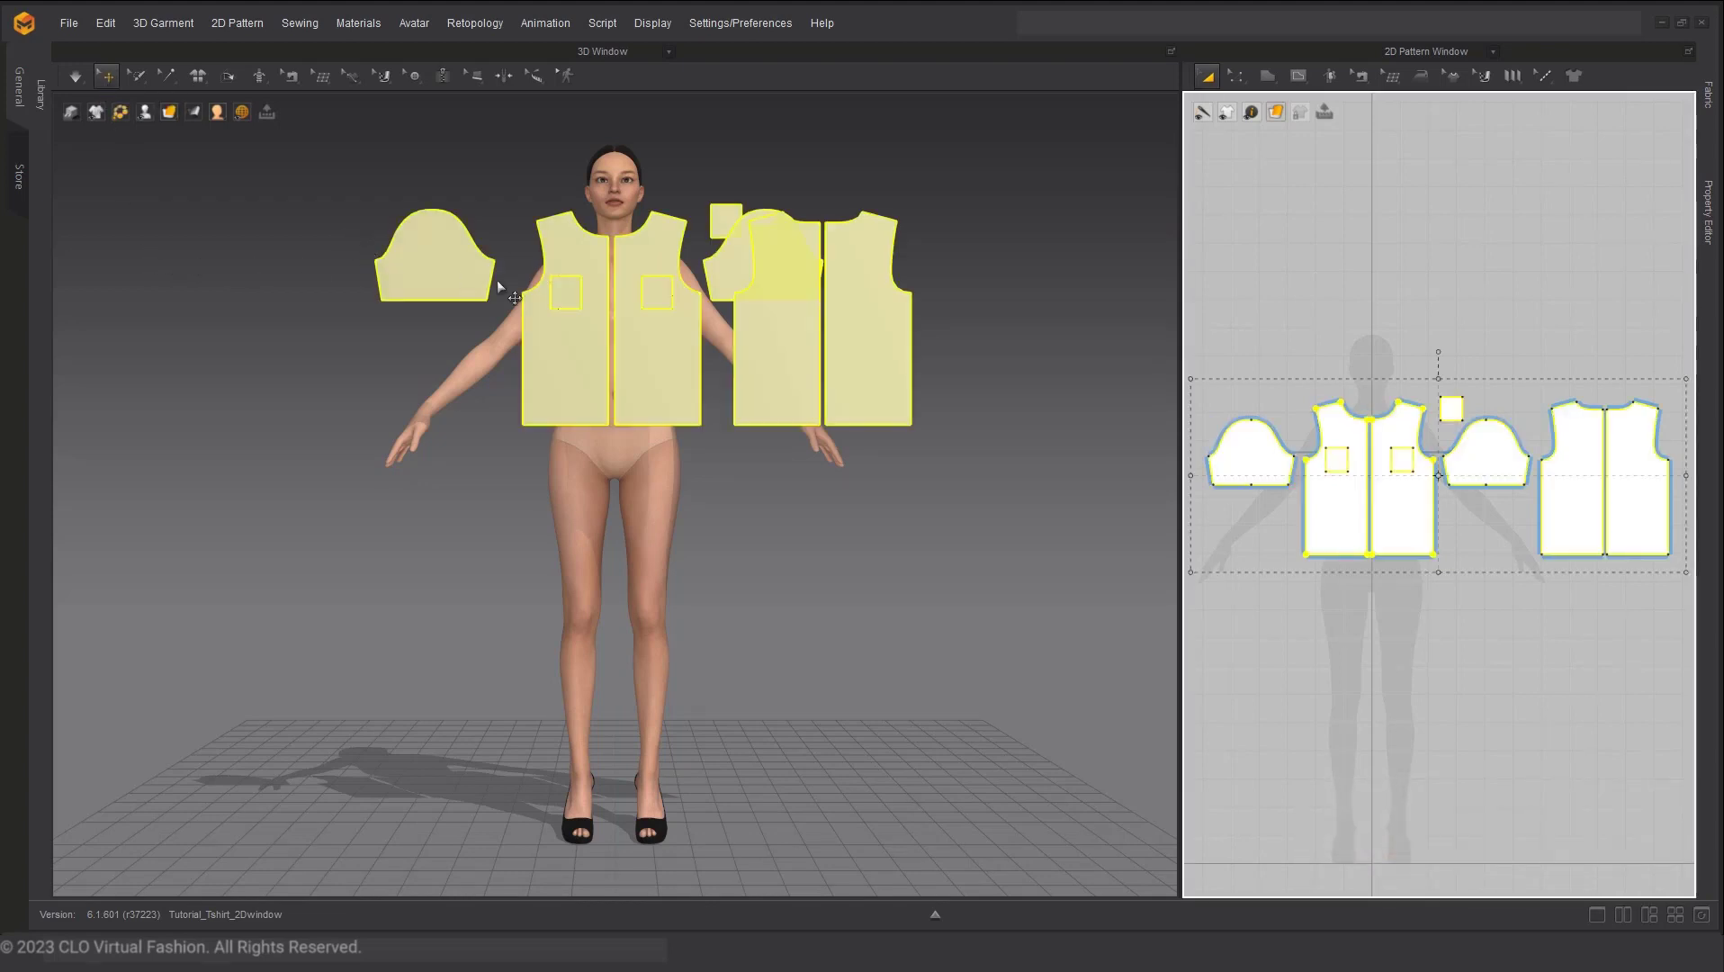
pyautogui.rightClick(596, 339)
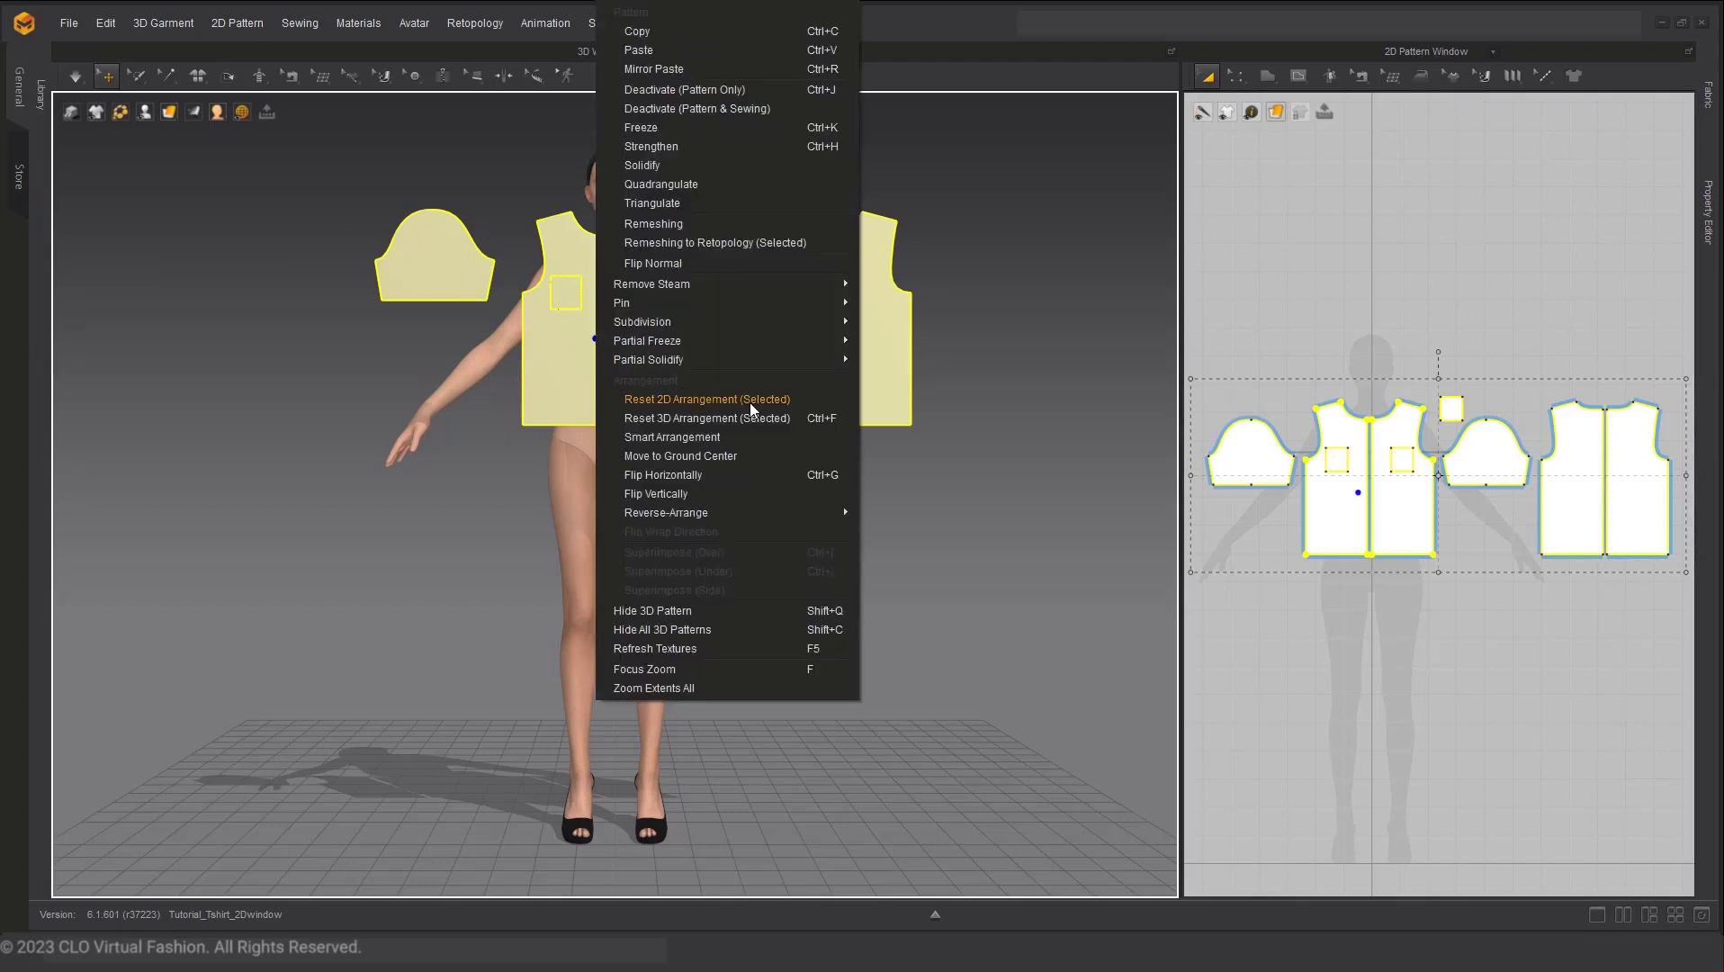
pyautogui.click(827, 403)
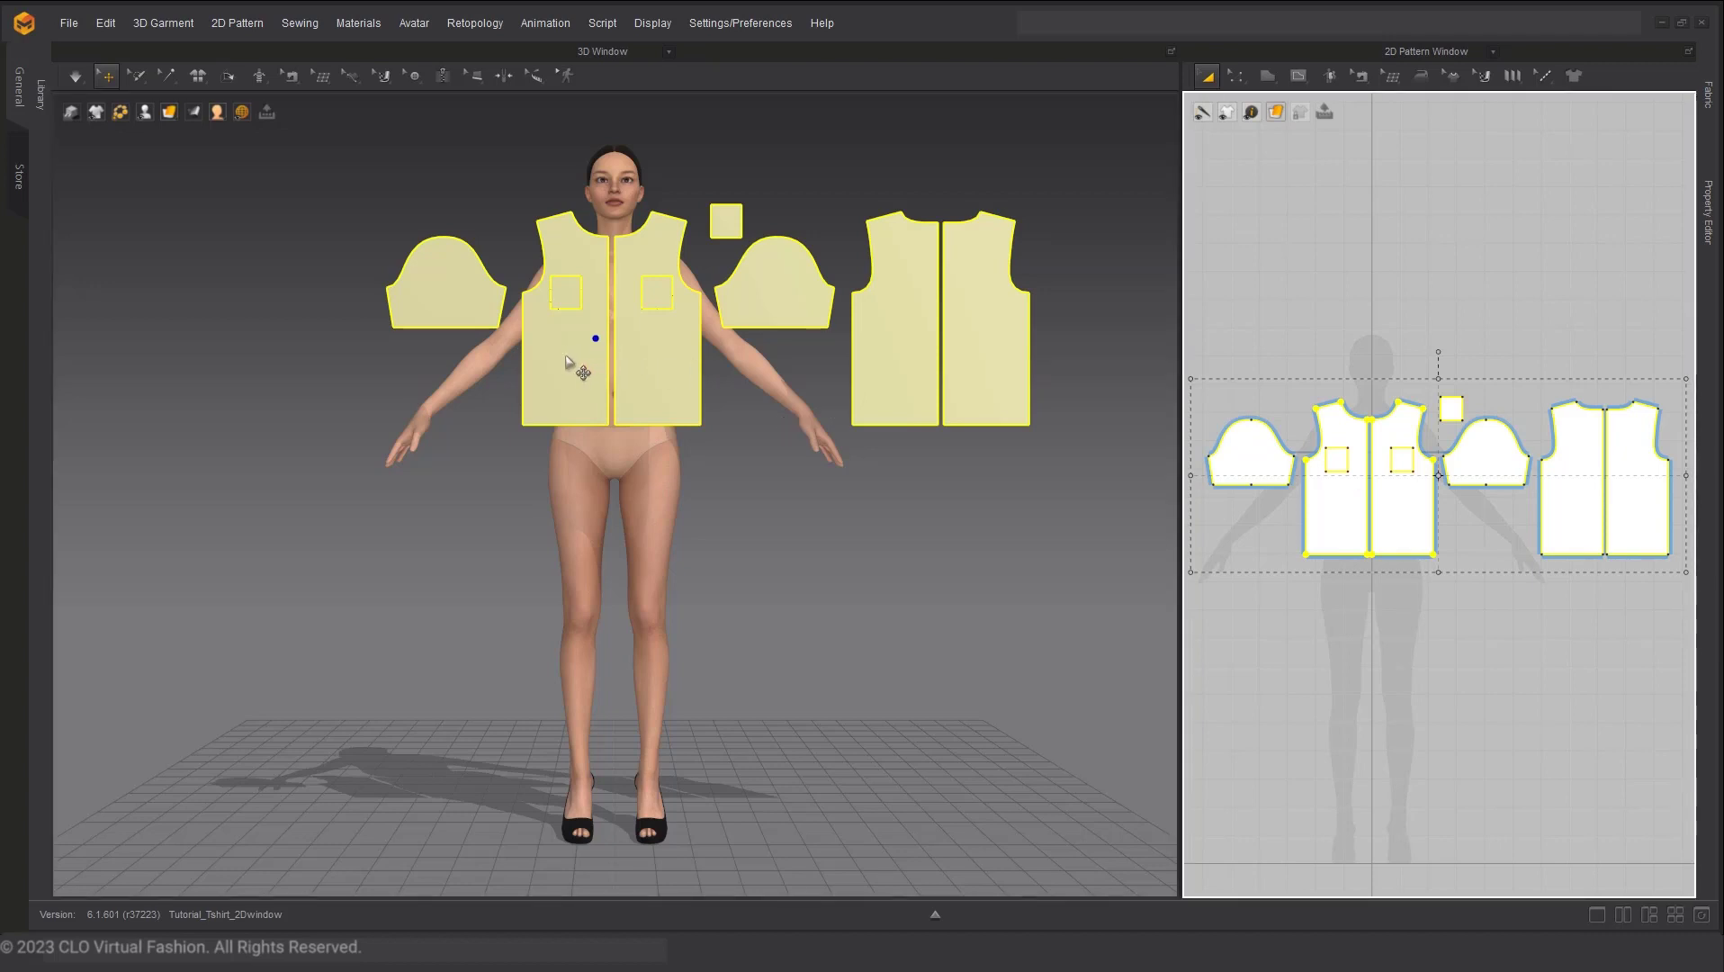
pyautogui.moveTo(577, 365); pyautogui.dragTo(569, 368, button='right')
pyautogui.moveTo(577, 374); pyautogui.dragTo(886, 711)
pyautogui.moveTo(580, 372); pyautogui.dragTo(430, 428, button='middle')
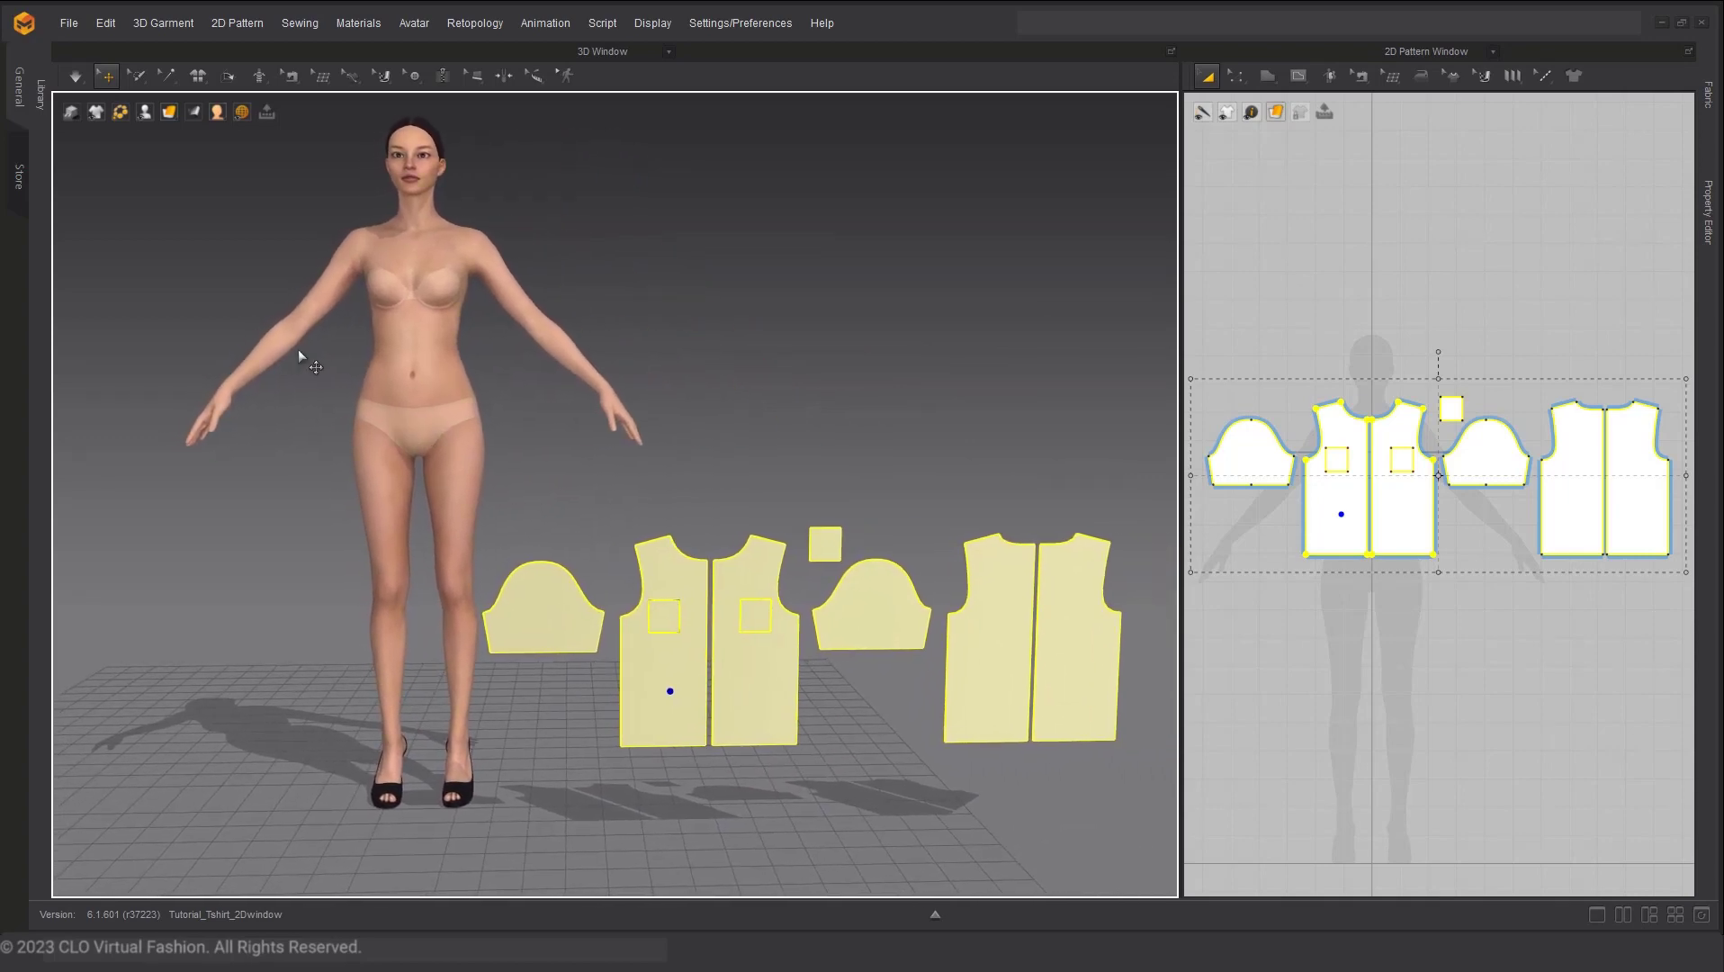
# - Turn on Show Arrangement Points in Avatar Display and zoom in on the torso
pyautogui.moveTo(145, 115)
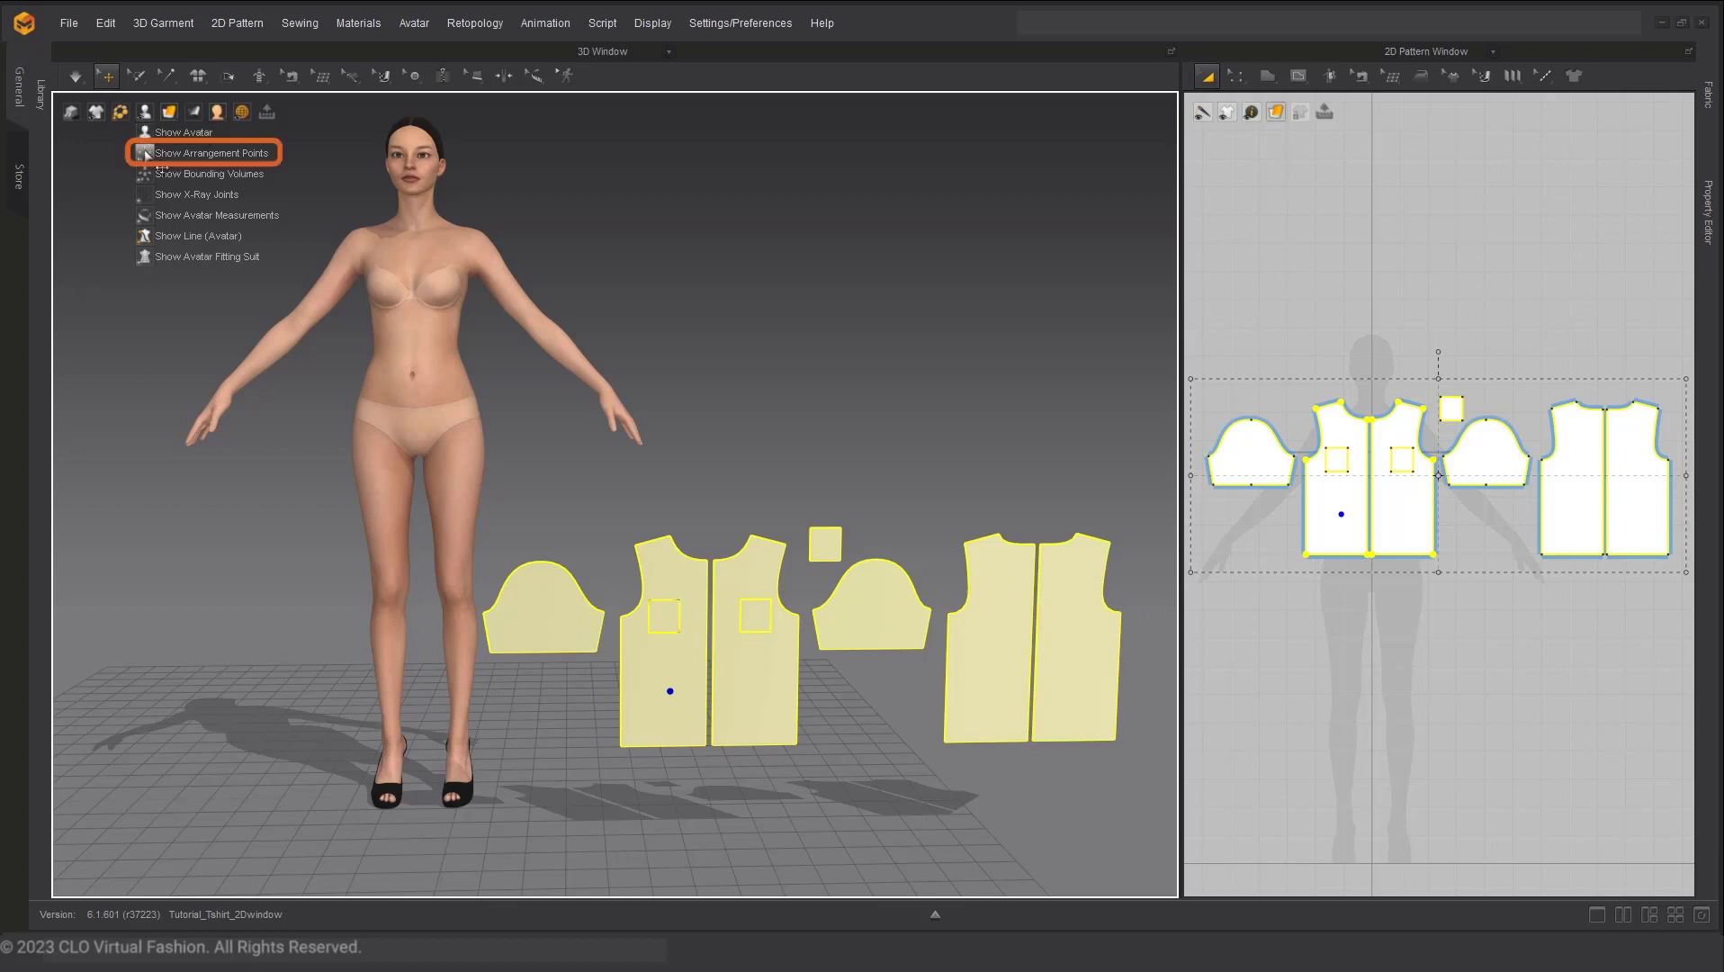
pyautogui.click(145, 154)
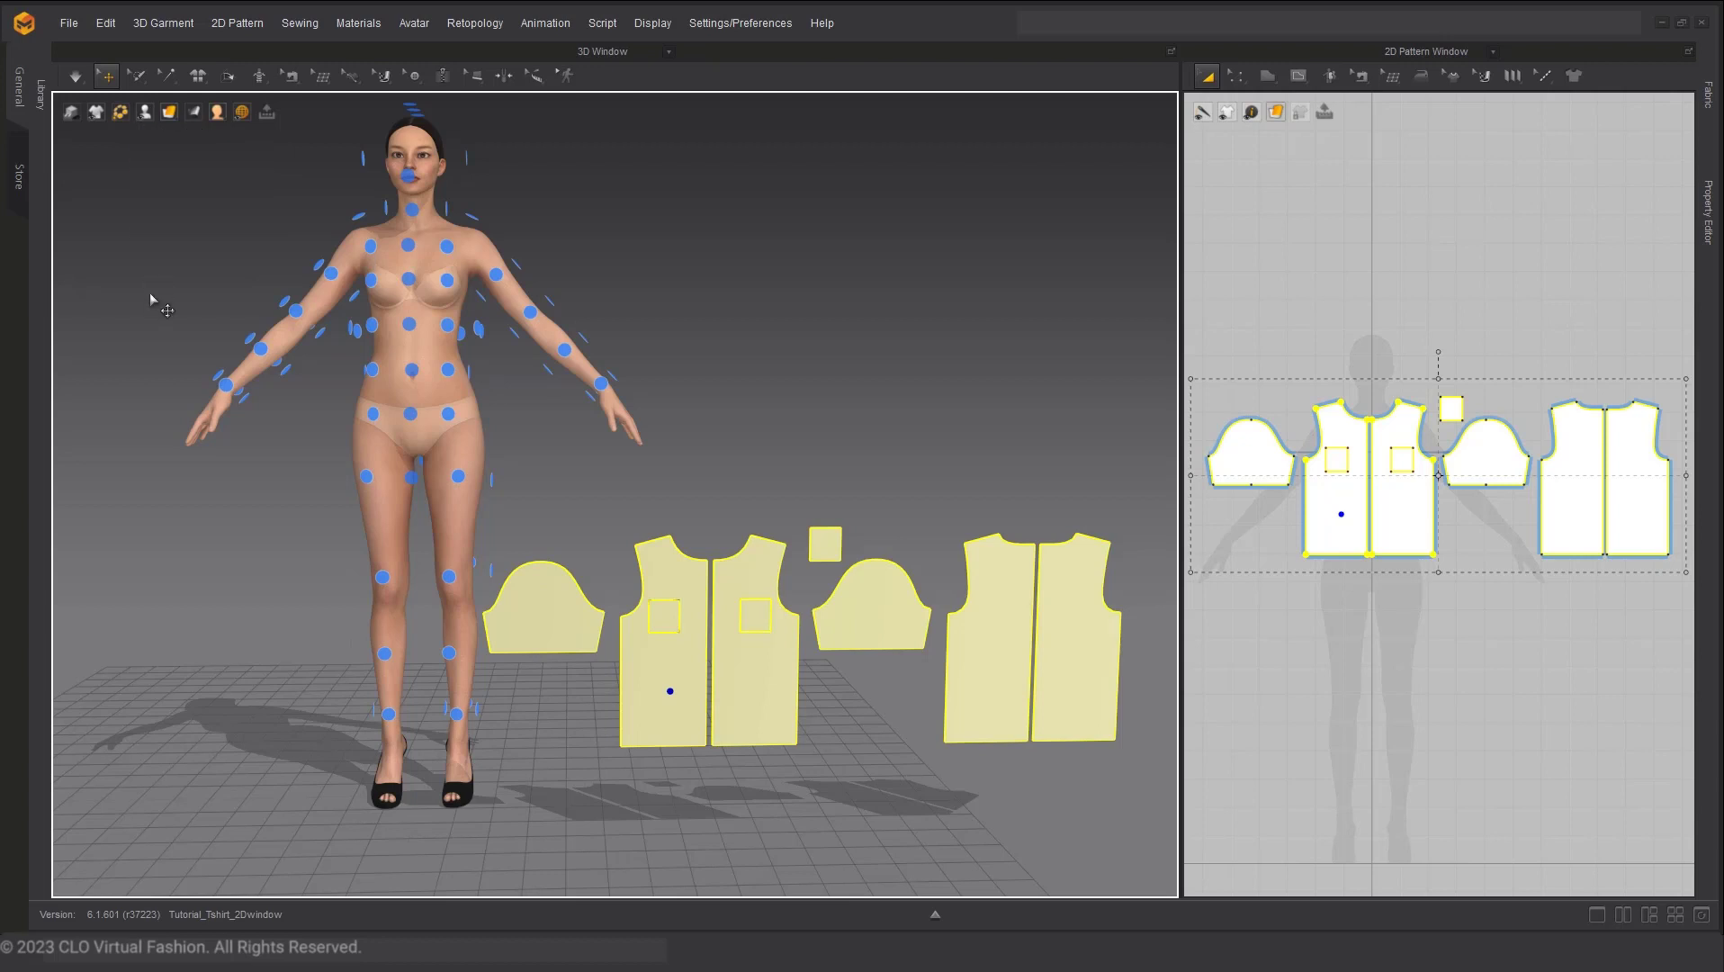
pyautogui.scroll(10, 670, 675)
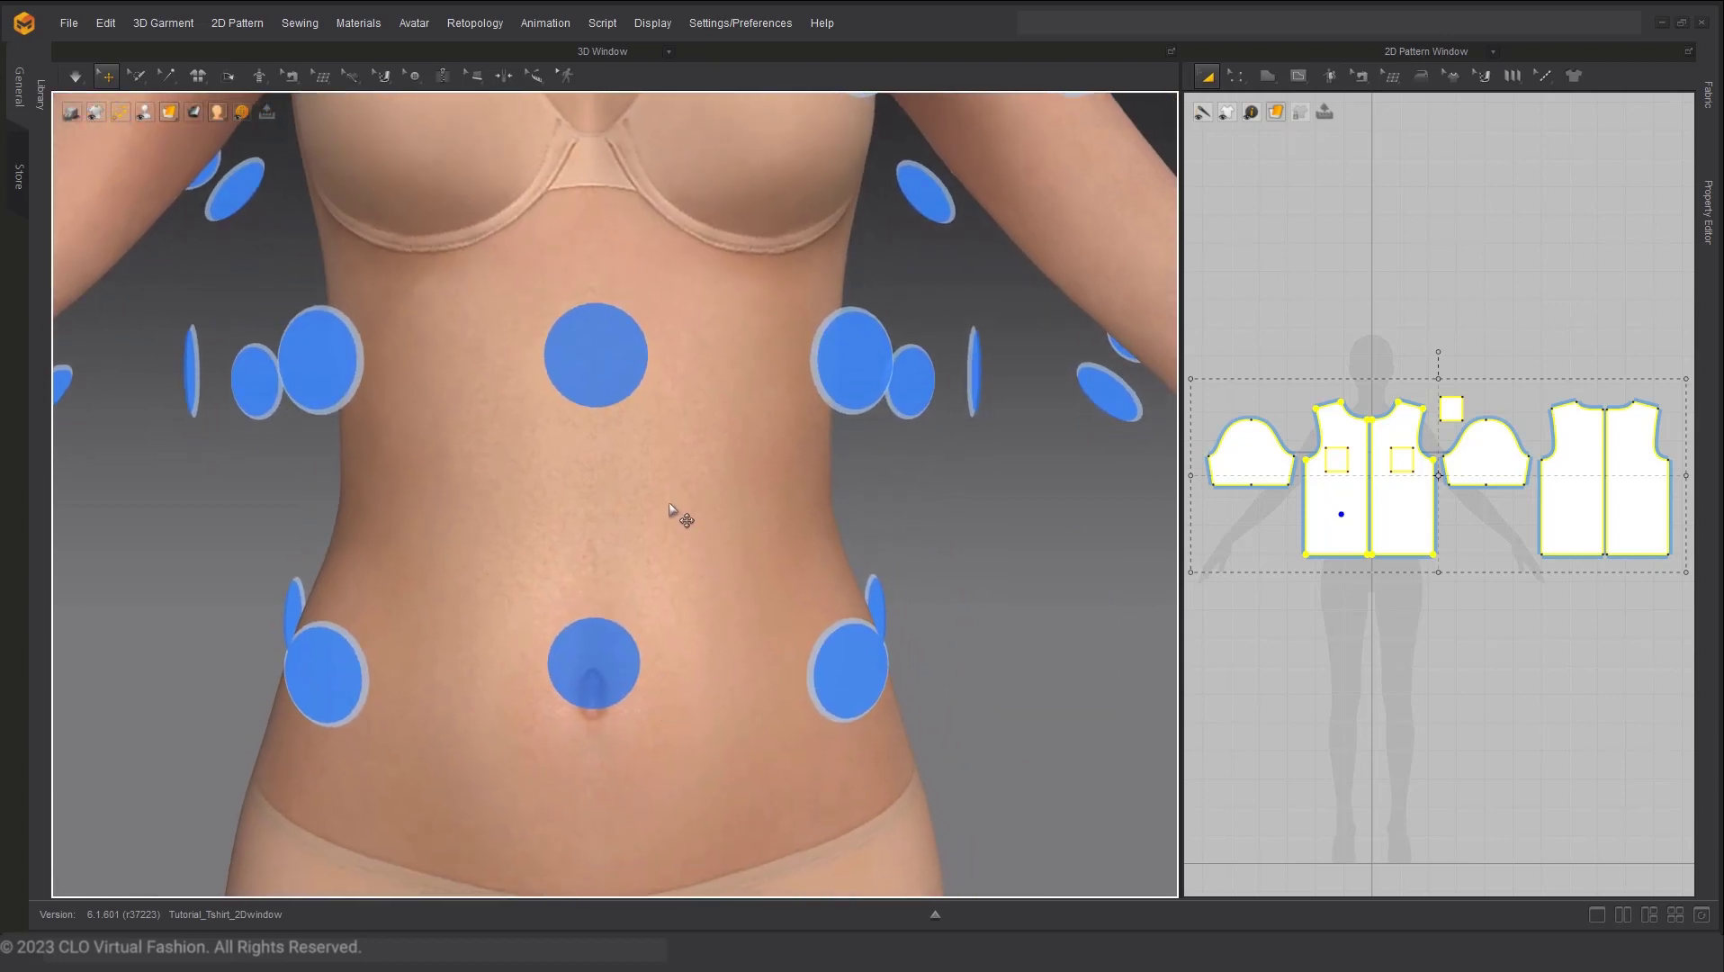
pyautogui.moveTo(670, 510)
pyautogui.mouseDown(button='right')
pyautogui.moveTo(604, 492)
pyautogui.moveTo(684, 501)
pyautogui.moveTo(667, 506)
pyautogui.mouseUp(button='right')
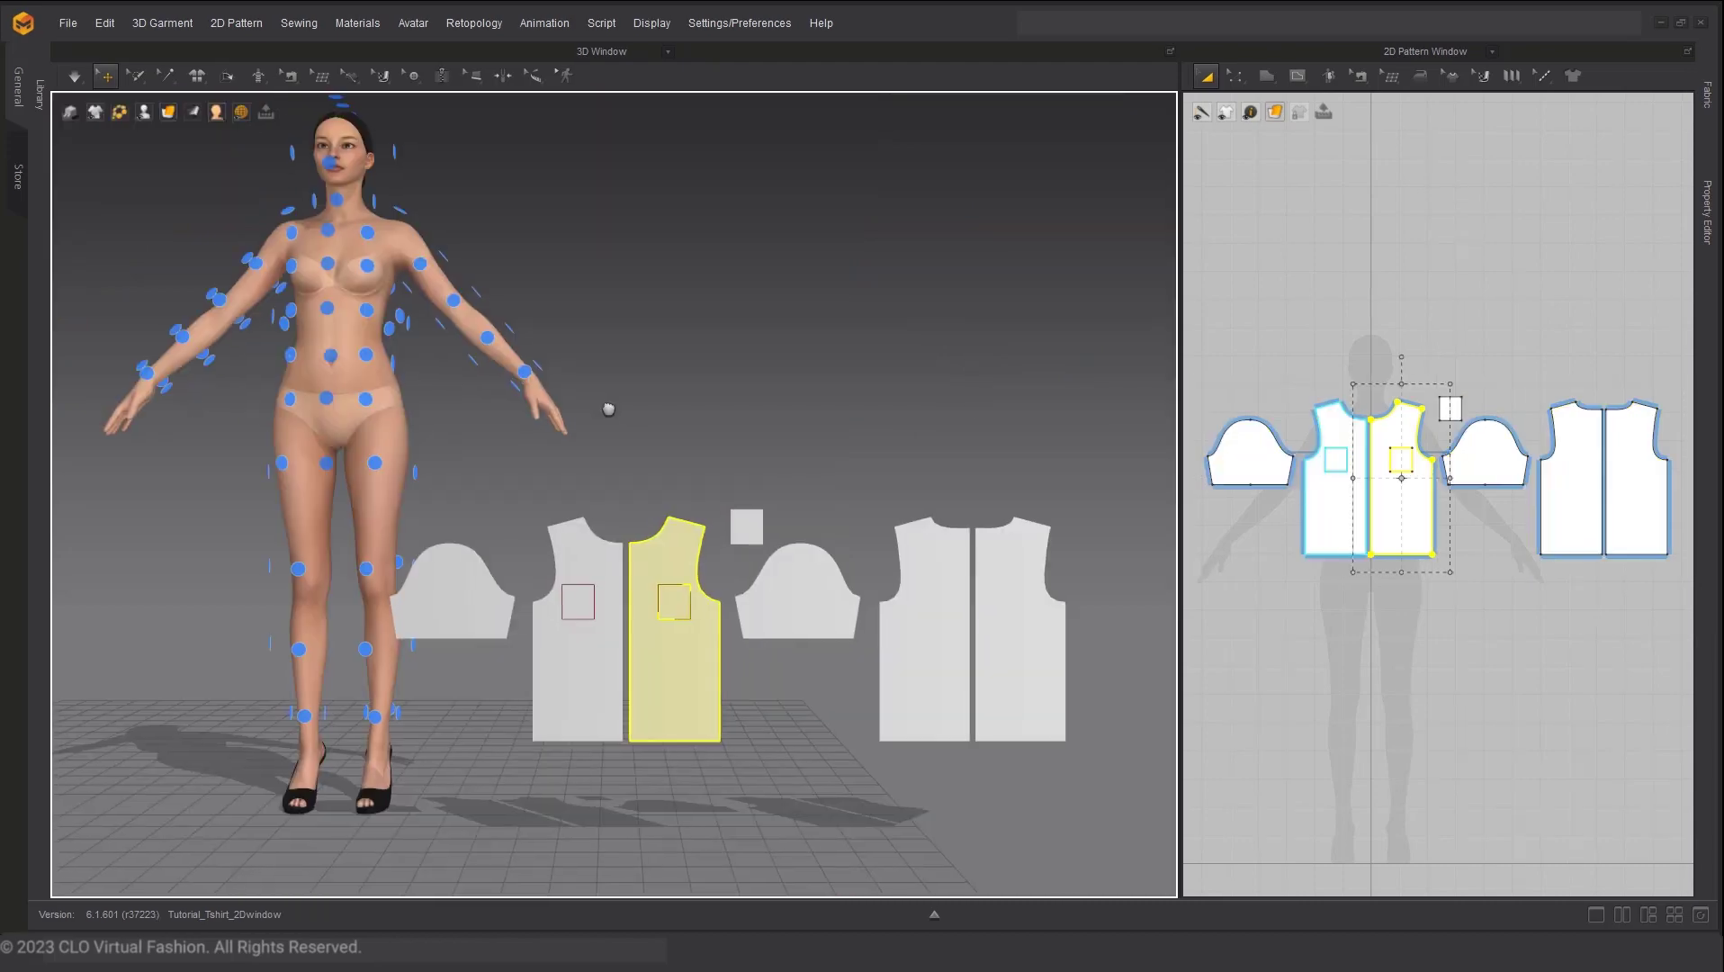
# - Place the right front piece onto the avatar's chest arrangement point
pyautogui.moveTo(603, 403); pyautogui.dragTo(635, 414, button='middle')
pyautogui.click(642, 415)
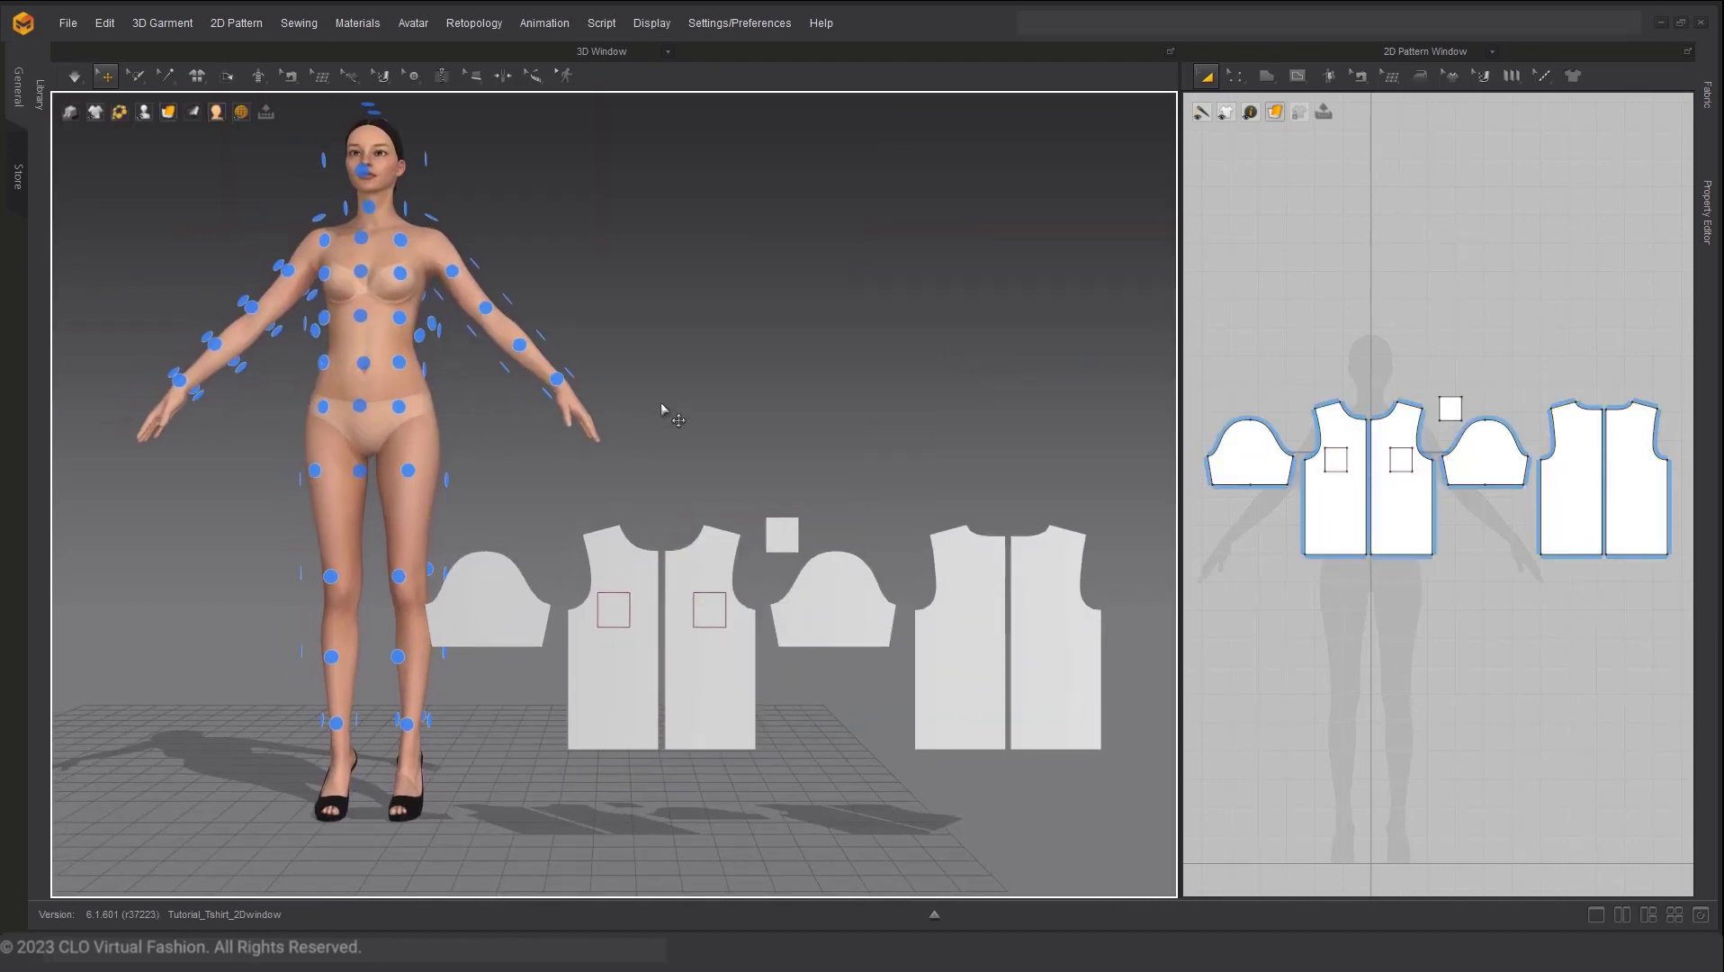
pyautogui.click(733, 675)
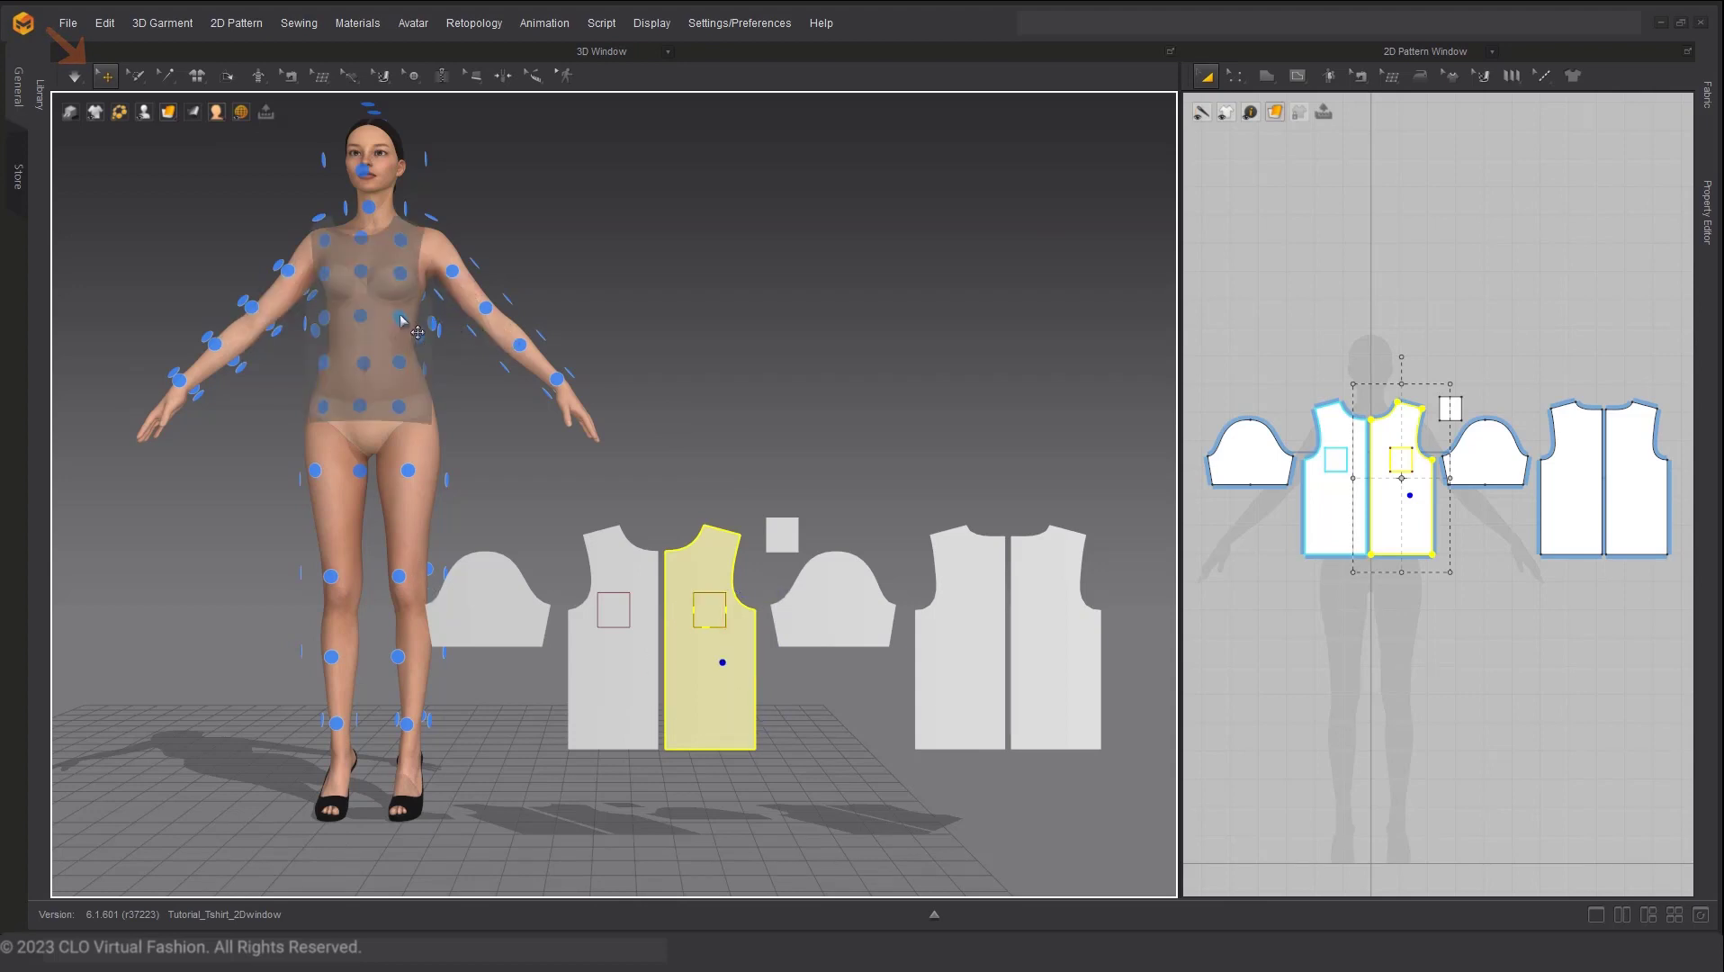
pyautogui.moveTo(369, 371)
pyautogui.mouseDown(button='right')
pyautogui.moveTo(360, 402)
pyautogui.moveTo(383, 373)
pyautogui.mouseUp(button='right')
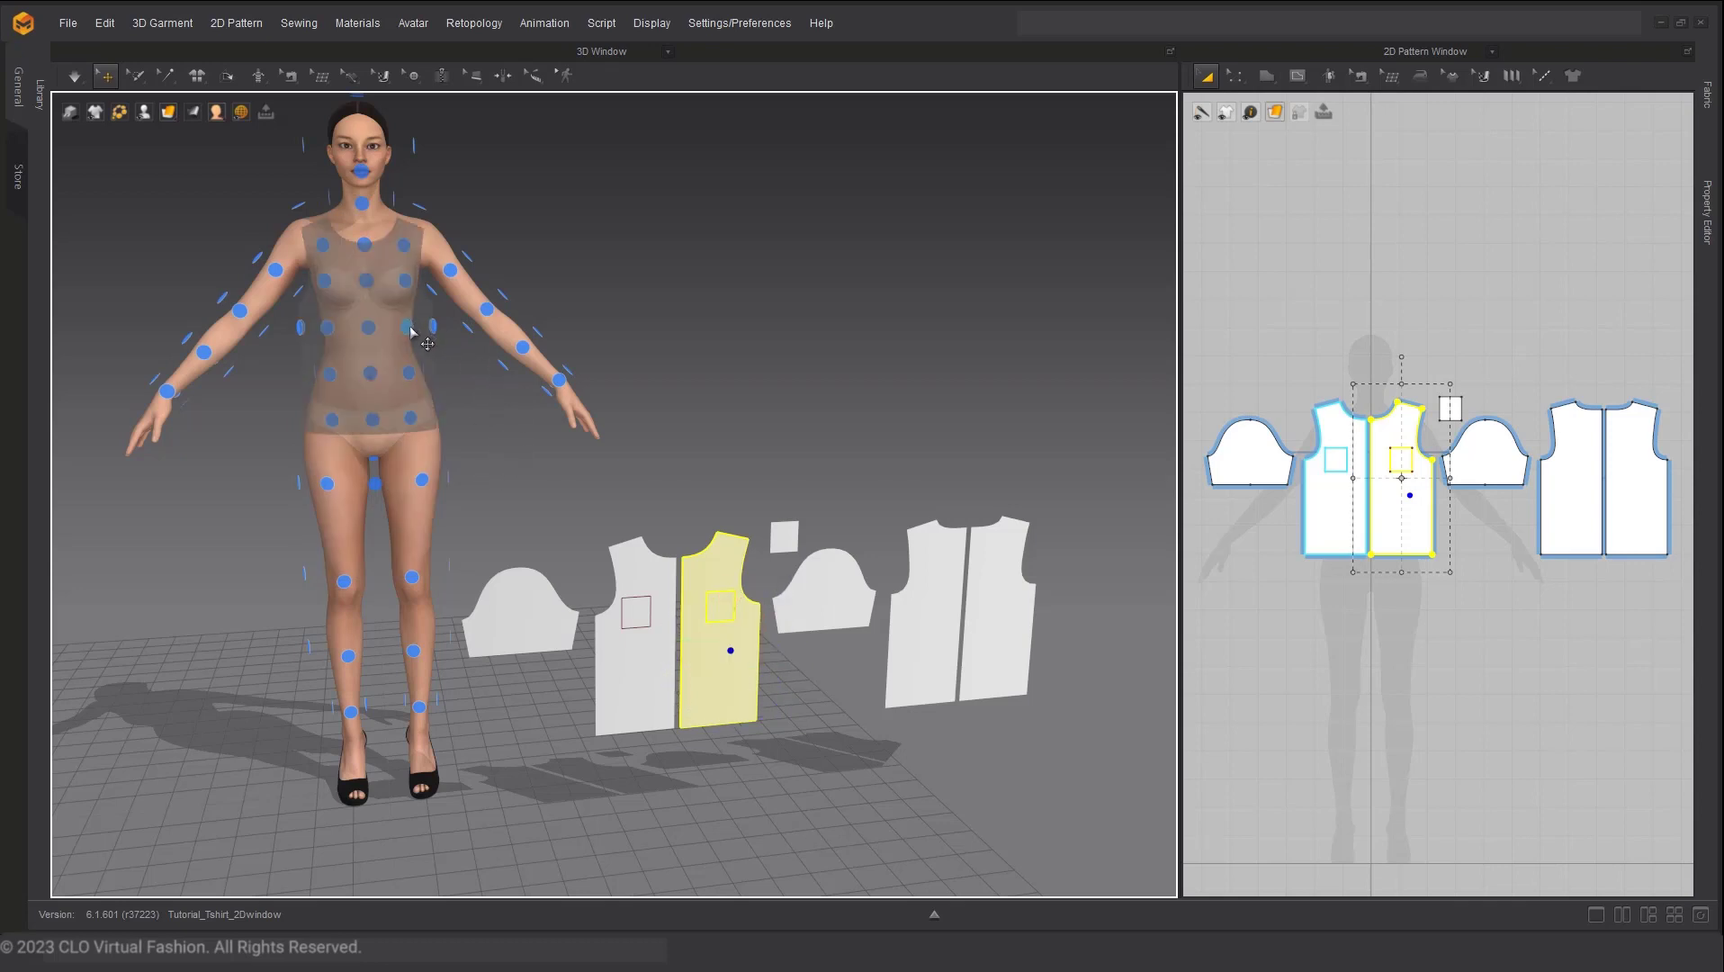
pyautogui.click(406, 286)
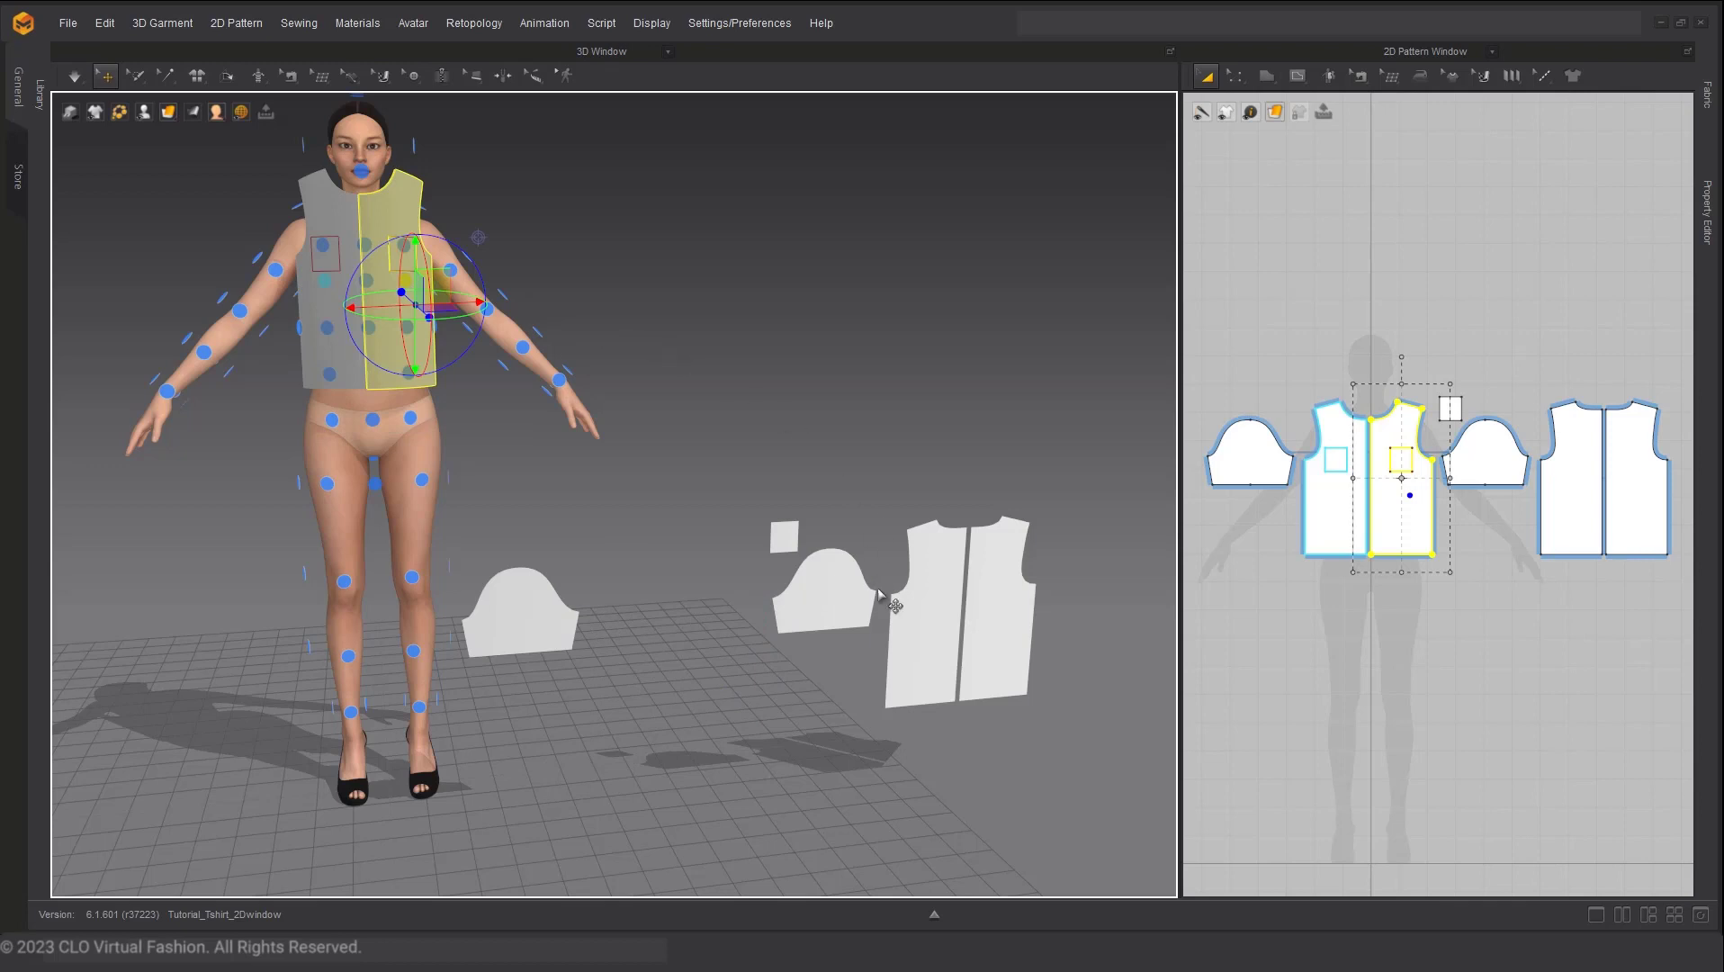
pyautogui.click(927, 641)
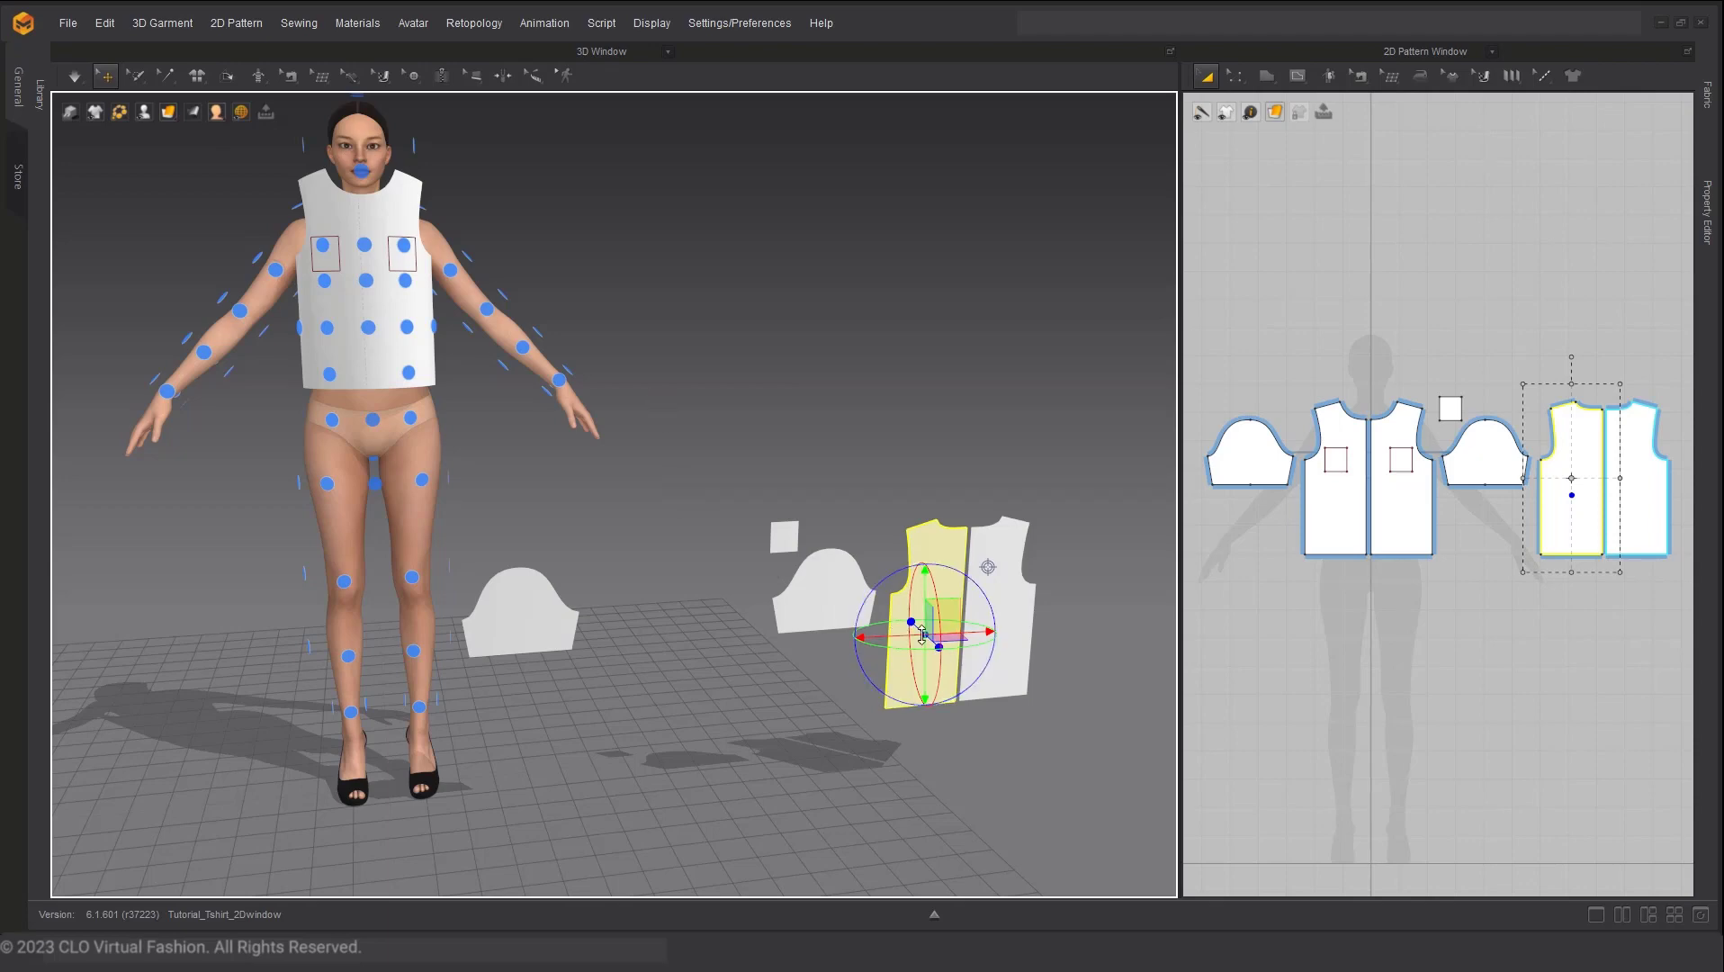
# - Place the back piece on an arrangement point on the avatar's back
pyautogui.moveTo(653, 388); pyautogui.dragTo(262, 381, button='right')
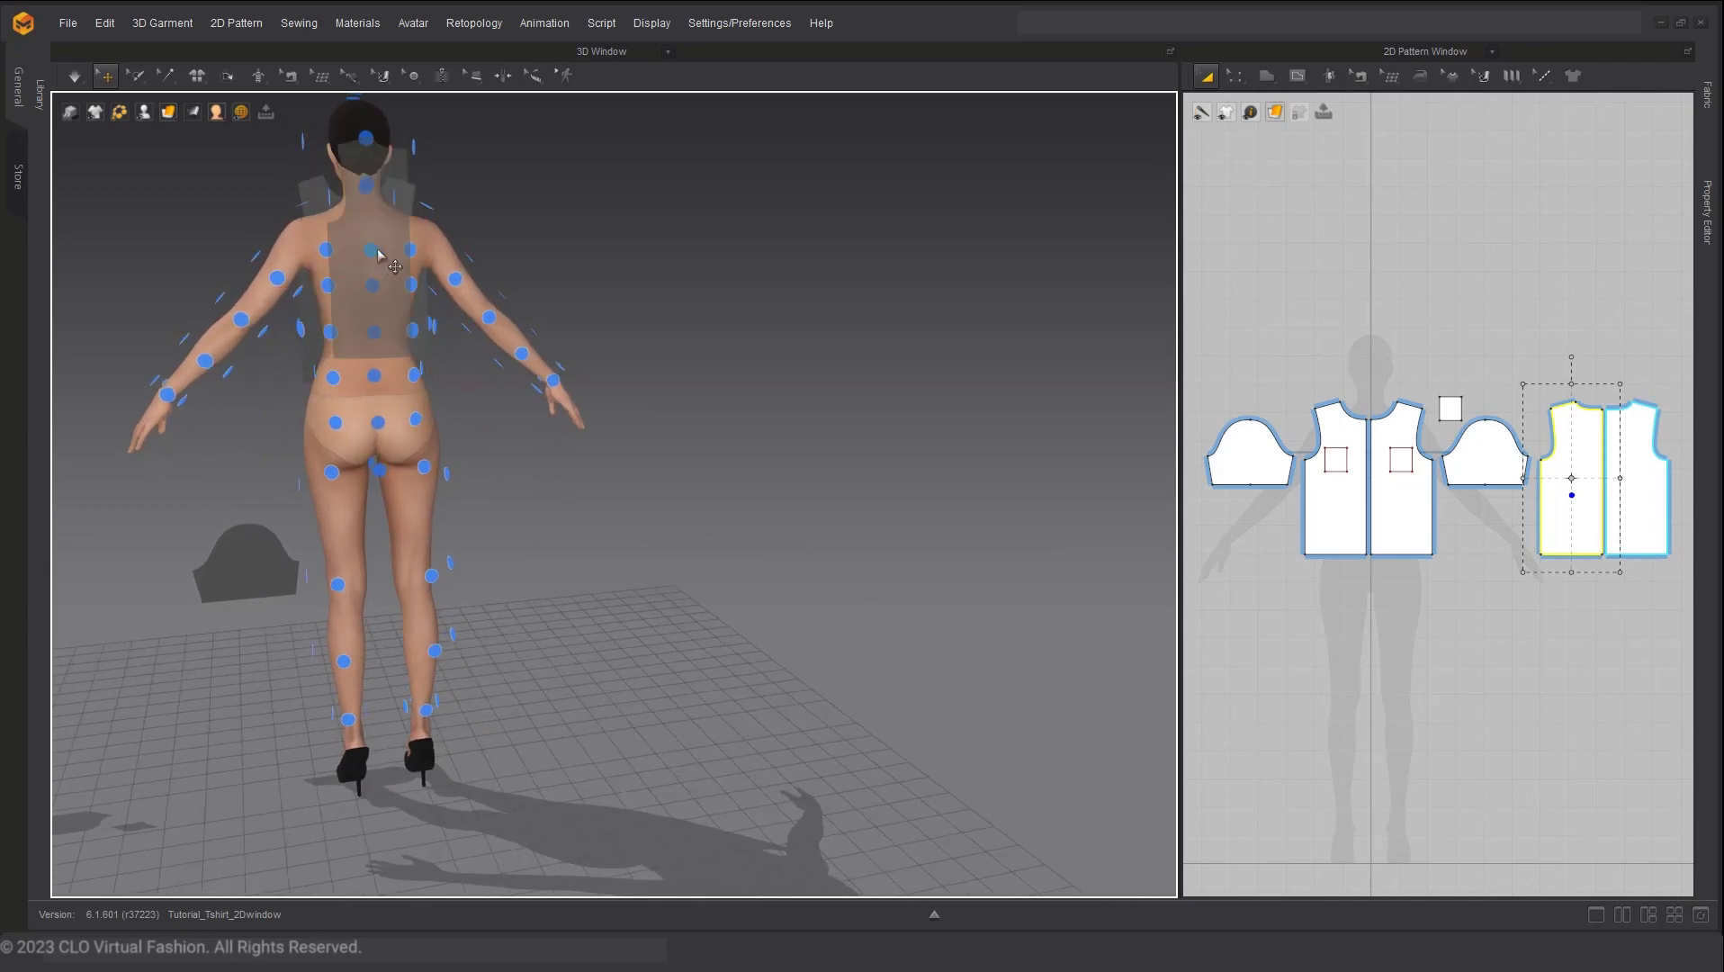
pyautogui.click(327, 285)
pyautogui.moveTo(245, 429); pyautogui.dragTo(333, 431, button='right')
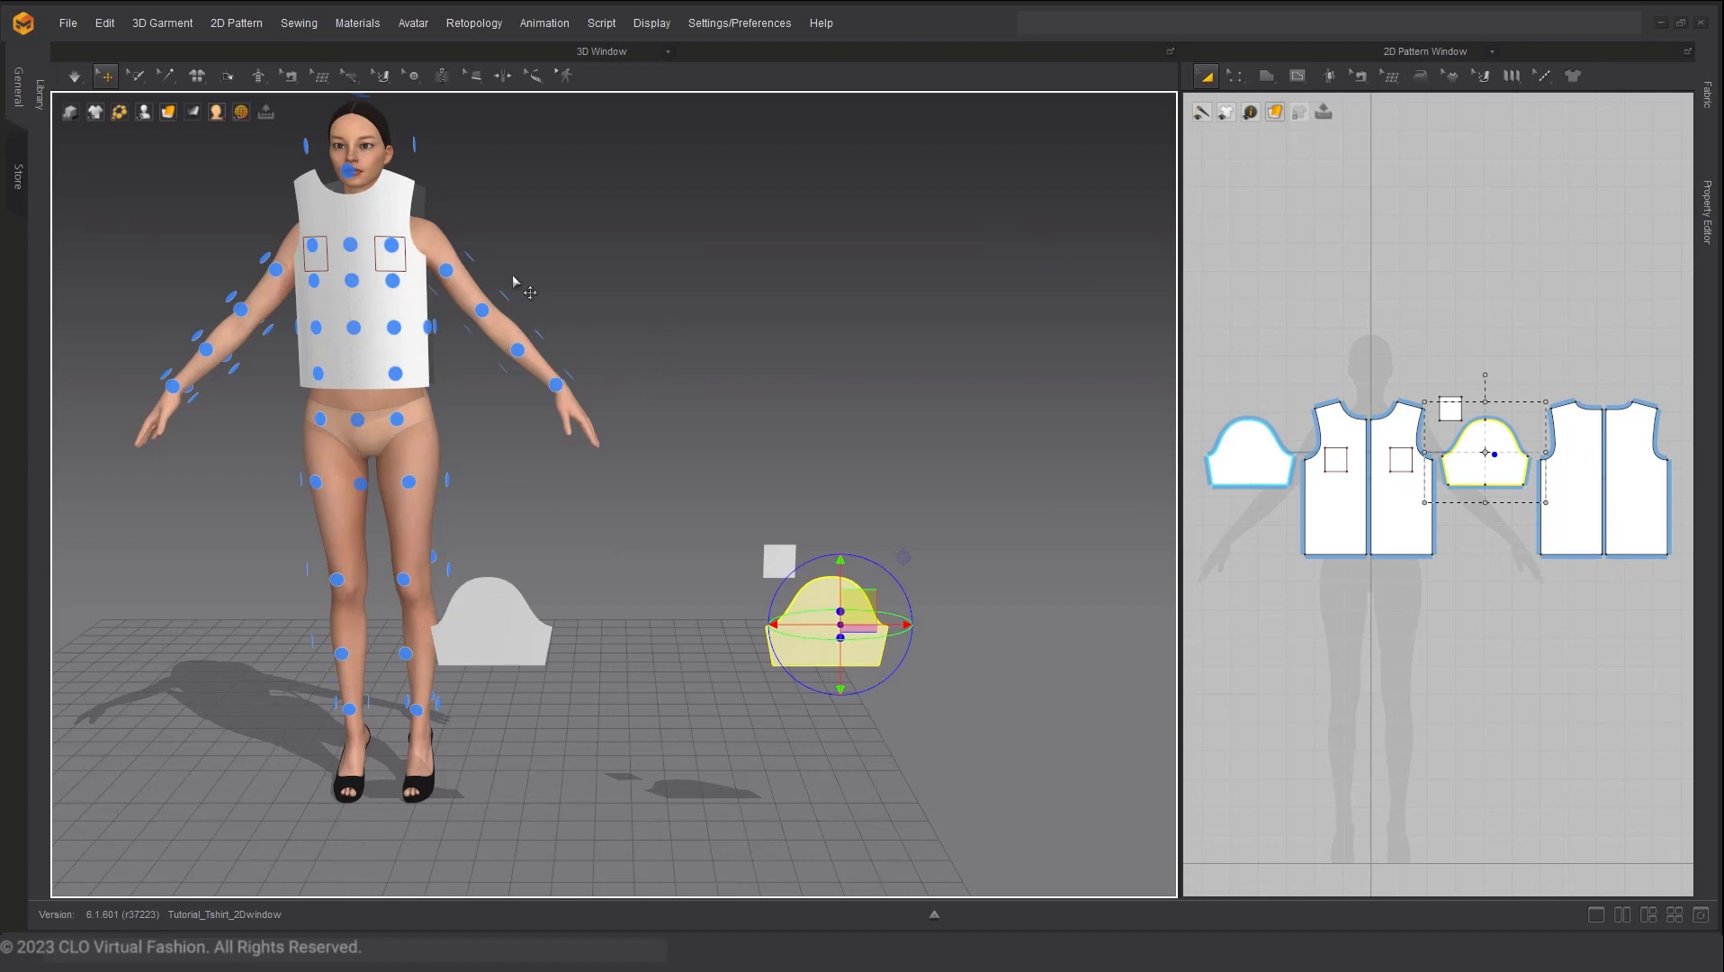
# - Place the sleeve piece onto the avatar's arm arrangement point from a side view
pyautogui.moveTo(527, 280); pyautogui.dragTo(375, 300, button='right')
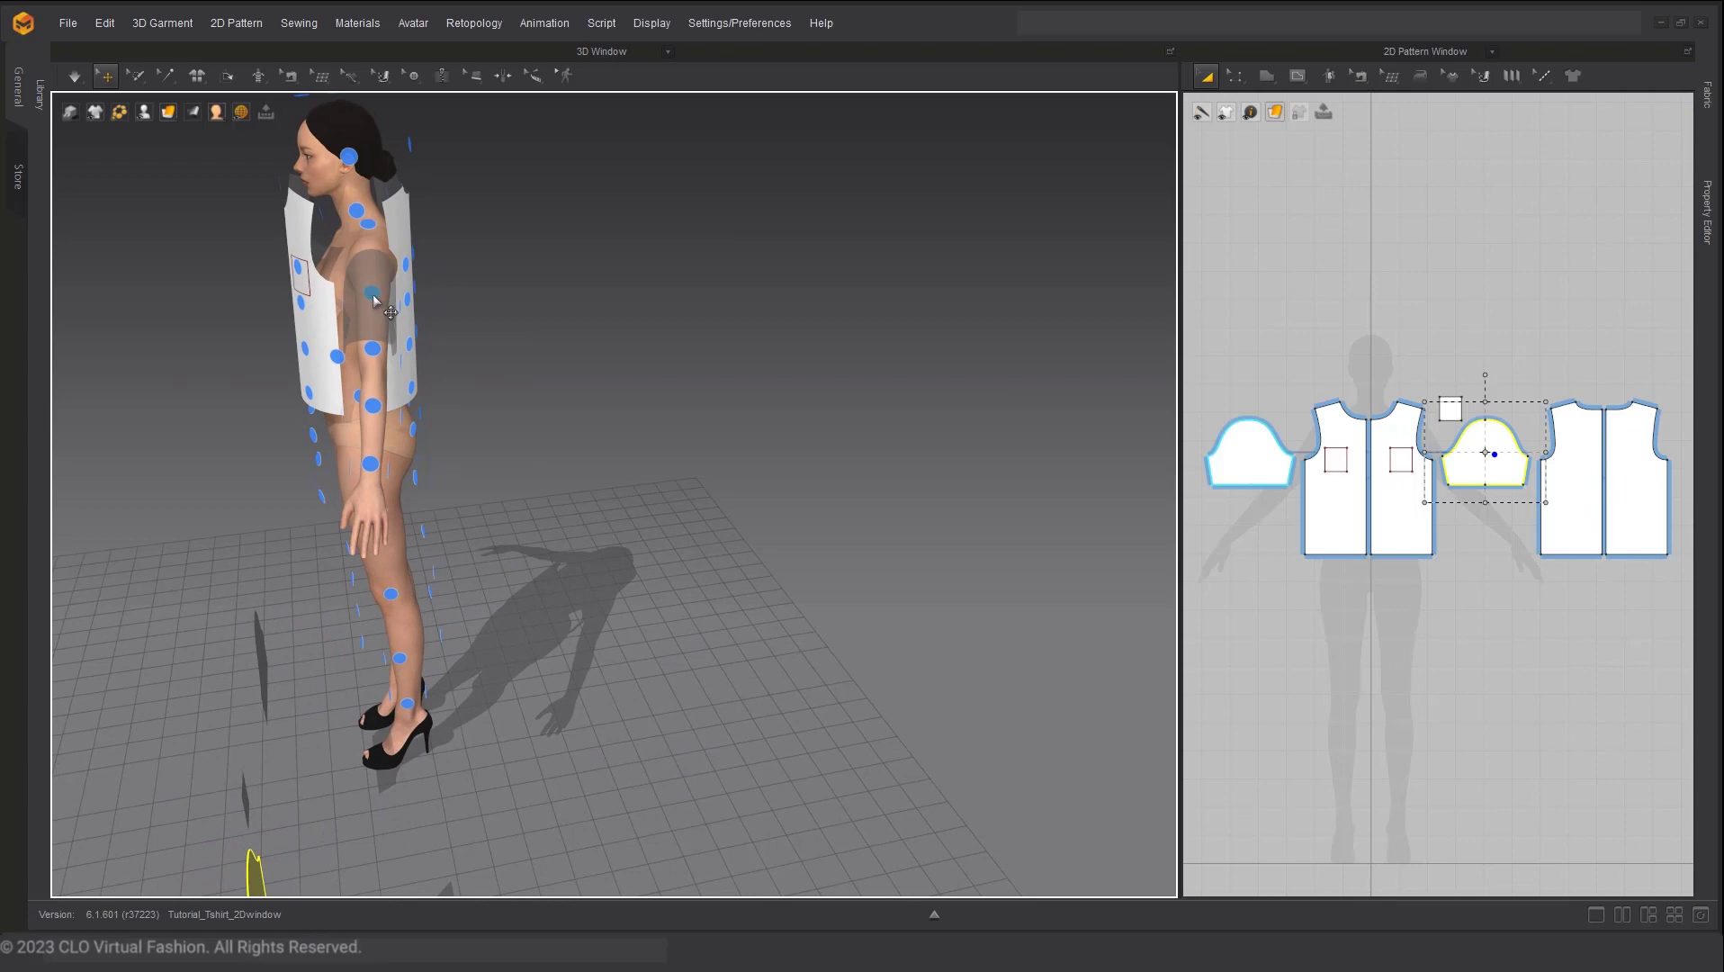
pyautogui.click(374, 297)
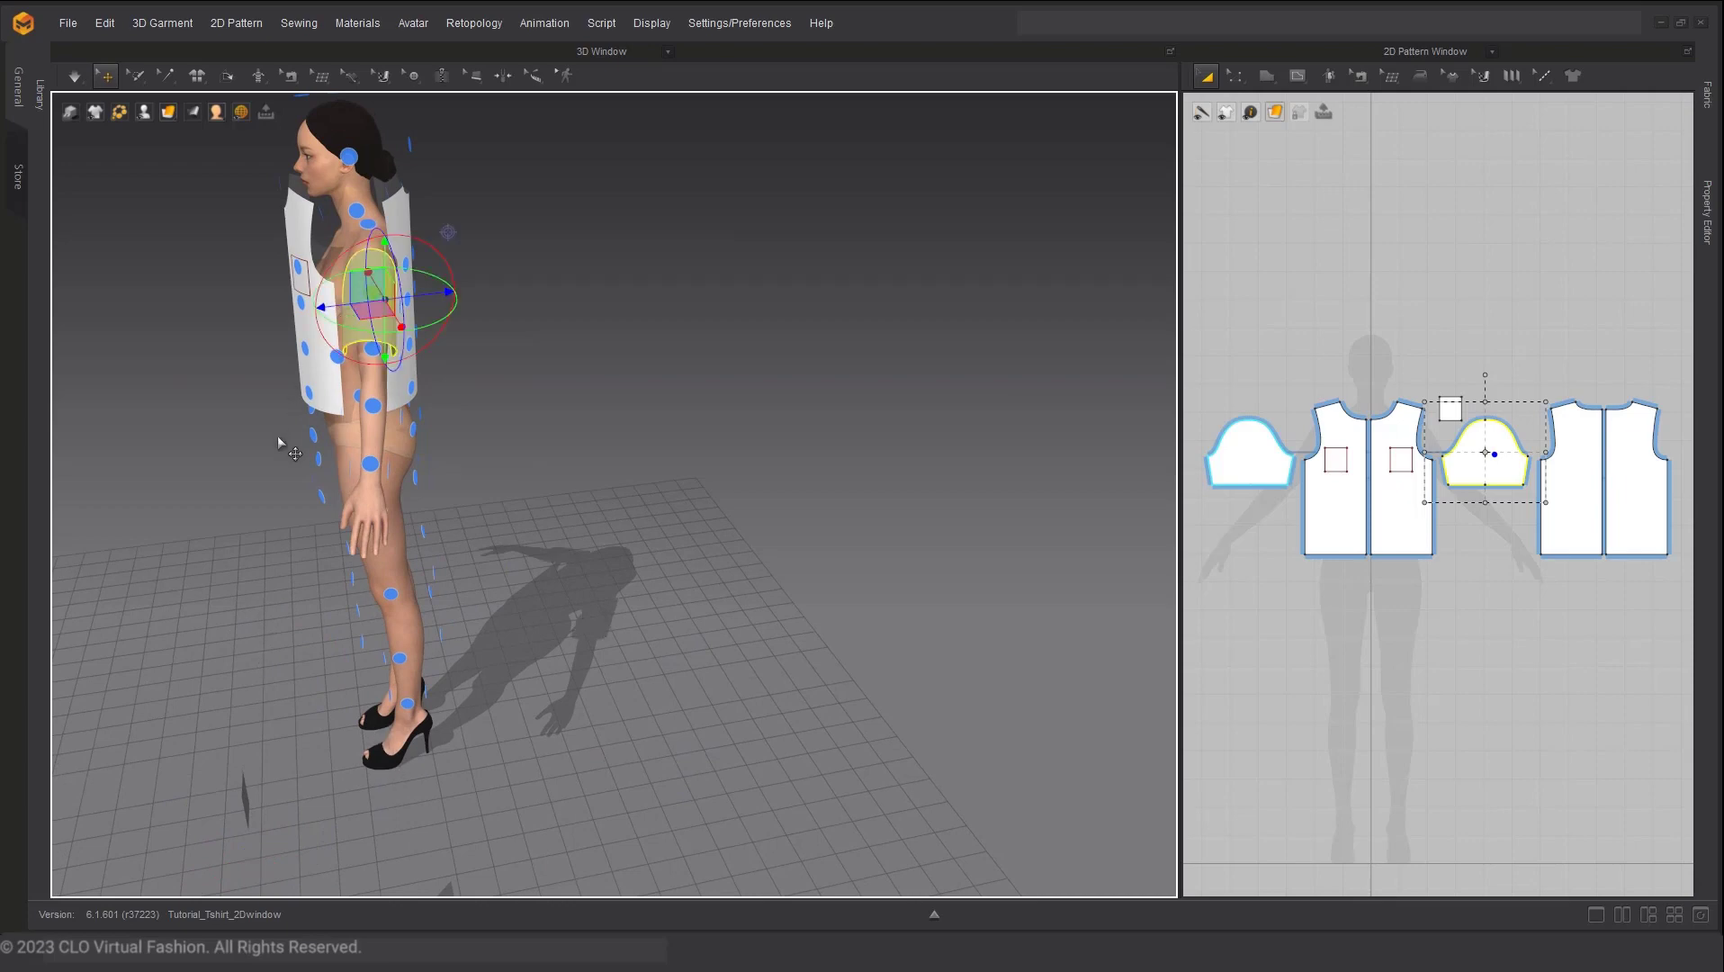
pyautogui.moveTo(277, 435); pyautogui.dragTo(450, 385, button='right')
# - Select both front panels and both back panels together
pyautogui.click(576, 296)
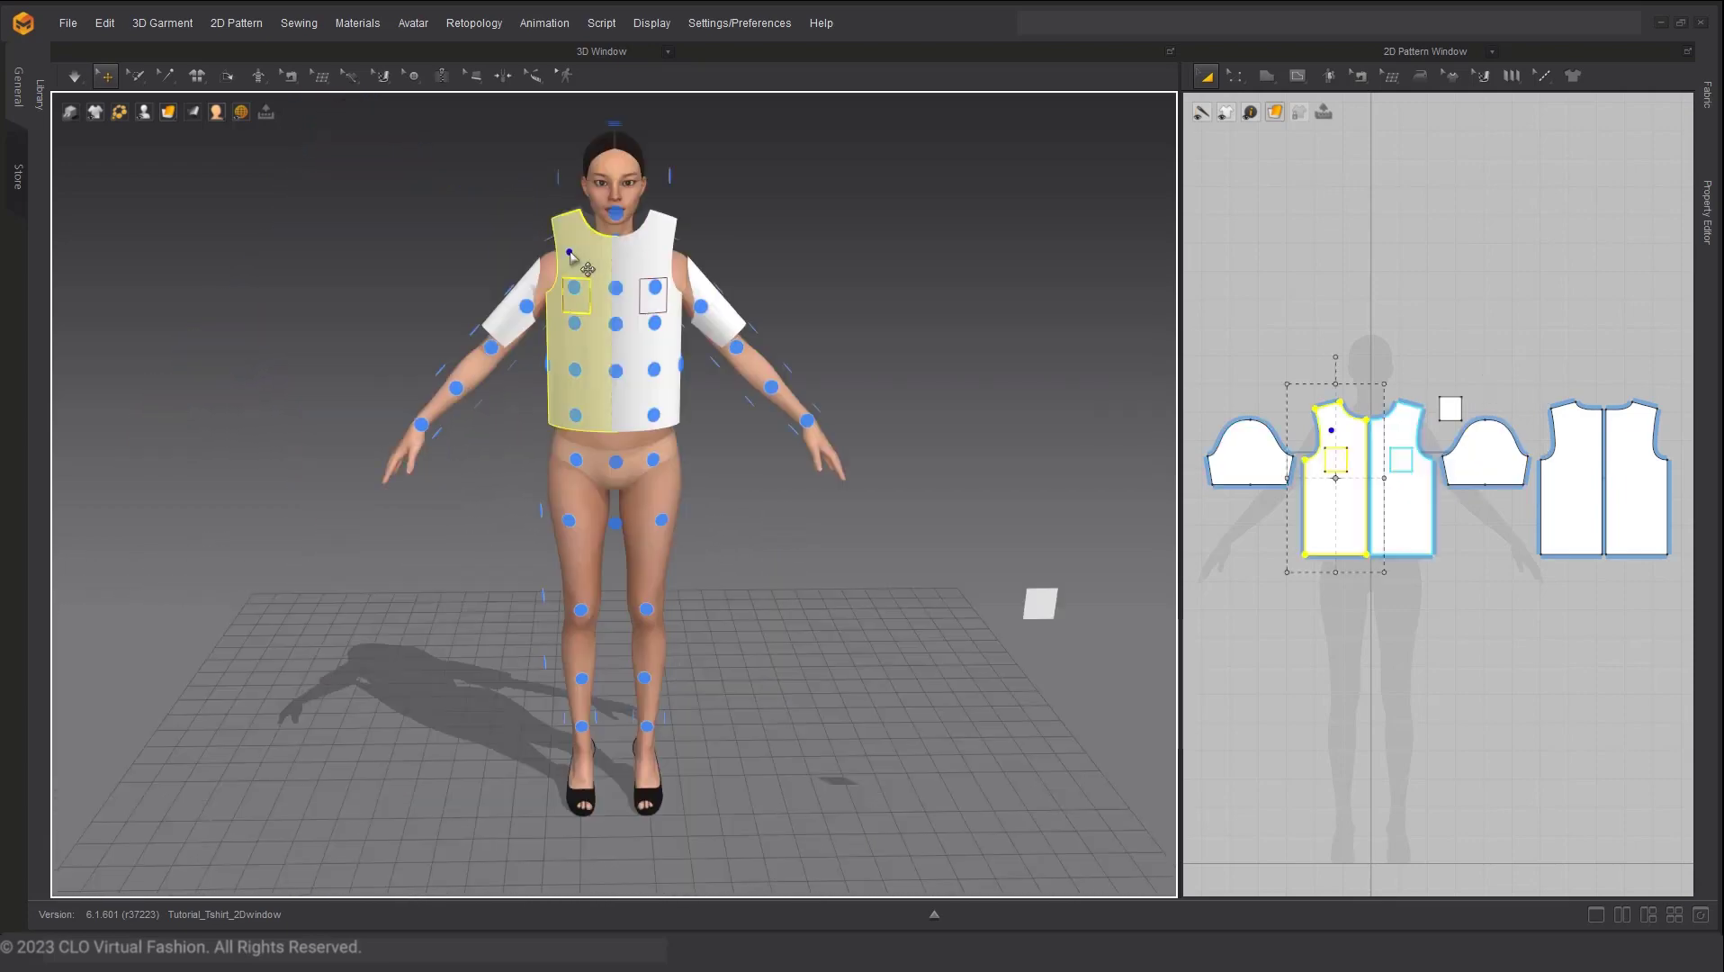
pyautogui.keyDown('shift'); pyautogui.click(676, 271); pyautogui.keyUp('shift')
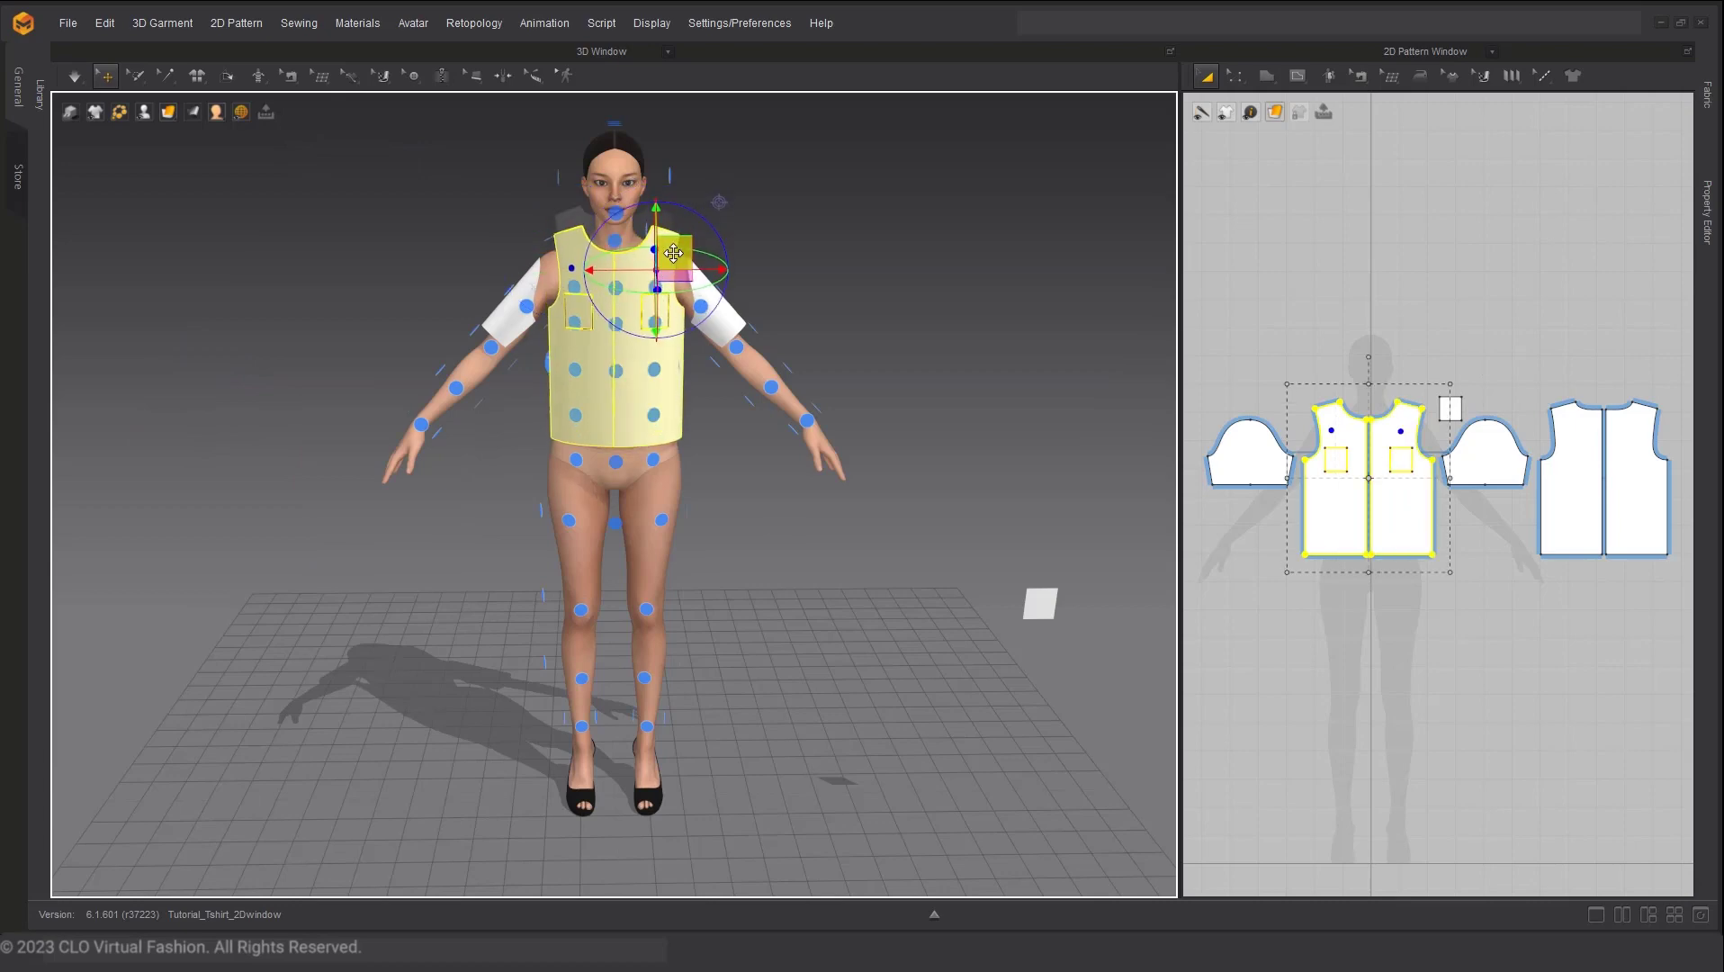
pyautogui.moveTo(674, 263); pyautogui.dragTo(504, 271, button='right')
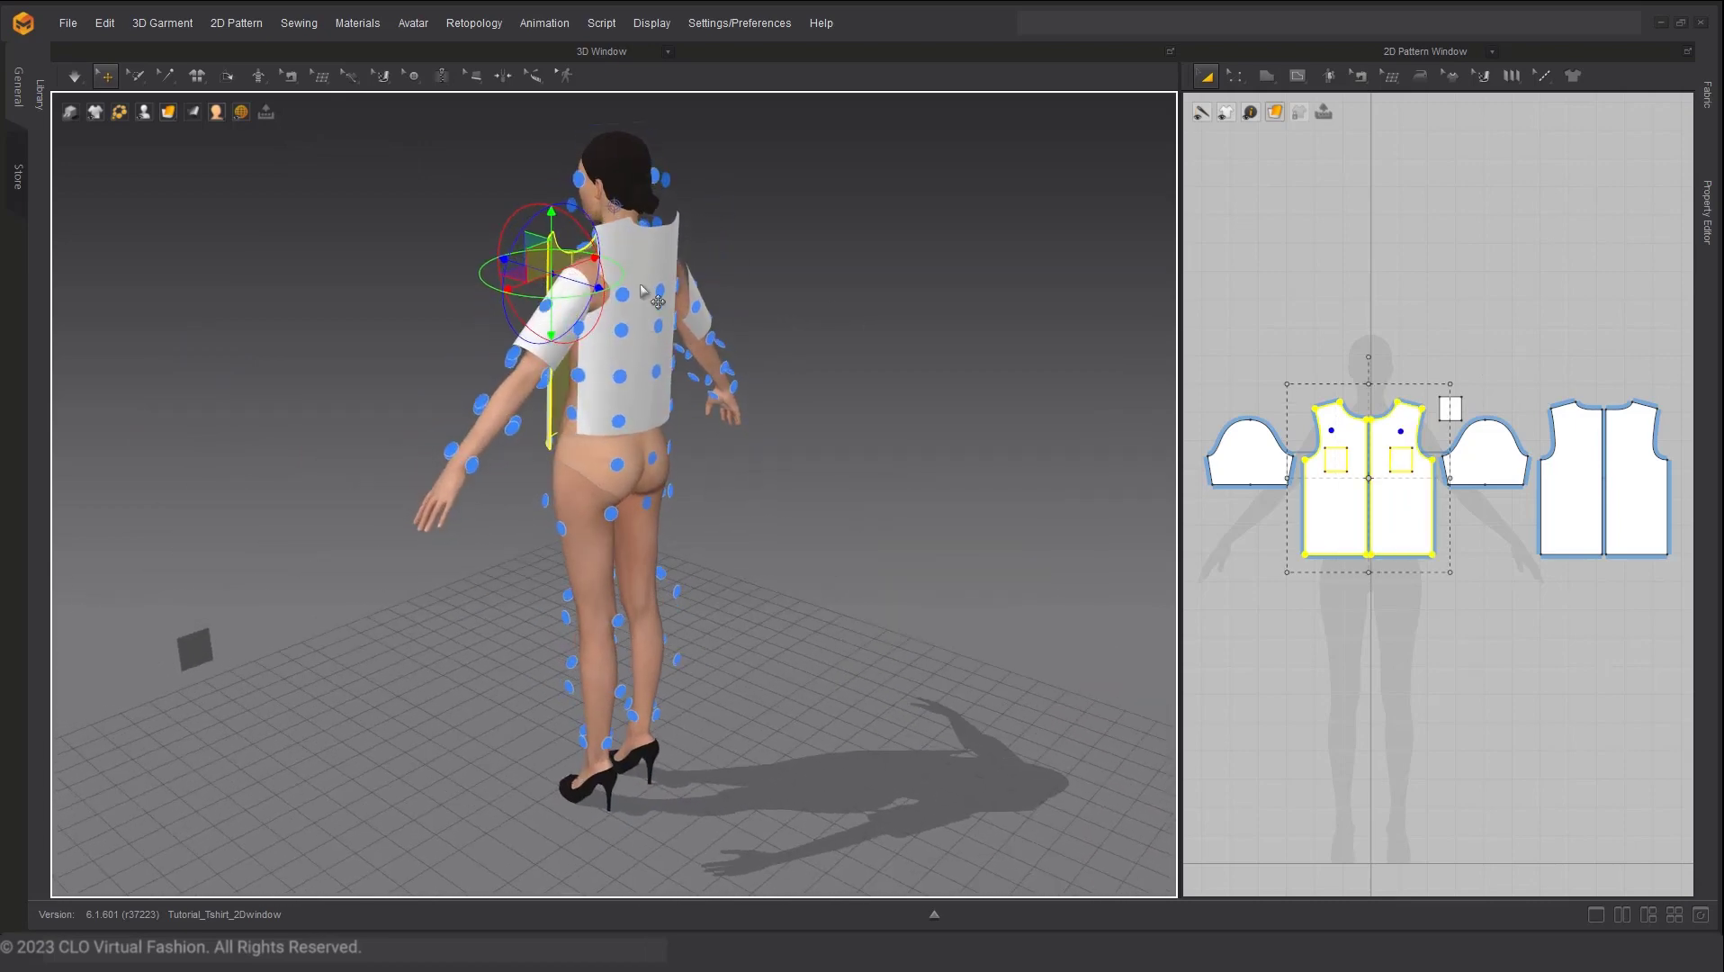
pyautogui.click(630, 297)
pyautogui.moveTo(753, 263); pyautogui.dragTo(683, 265, button='right')
pyautogui.keyDown('shift'); pyautogui.click(640, 297); pyautogui.keyUp('shift')
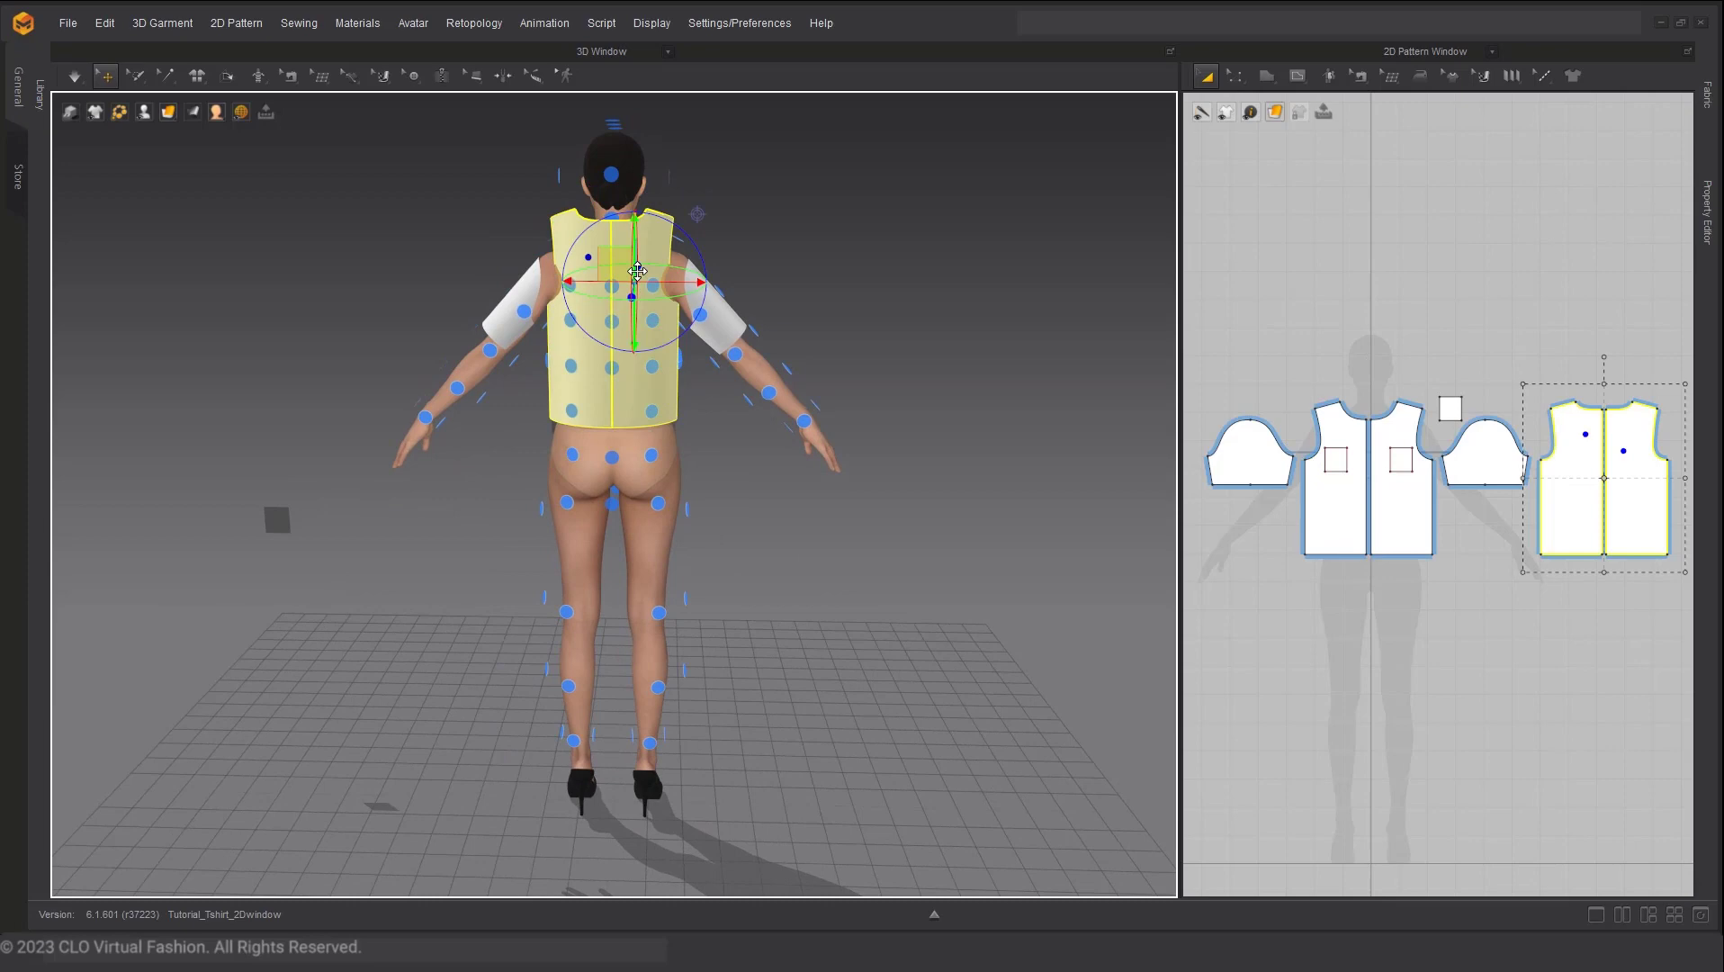
# - Rotate the back panels with the gizmo so they sit behind the avatar
pyautogui.moveTo(614, 263); pyautogui.dragTo(781, 304, button='right')
pyautogui.moveTo(666, 288); pyautogui.dragTo(576, 383)
pyautogui.moveTo(576, 383); pyautogui.dragTo(728, 391, button='right')
# - Fine-tune the left sleeve's arrangement in the Property Editor, raising Position Y from 70 to 80
pyautogui.click(1707, 213)
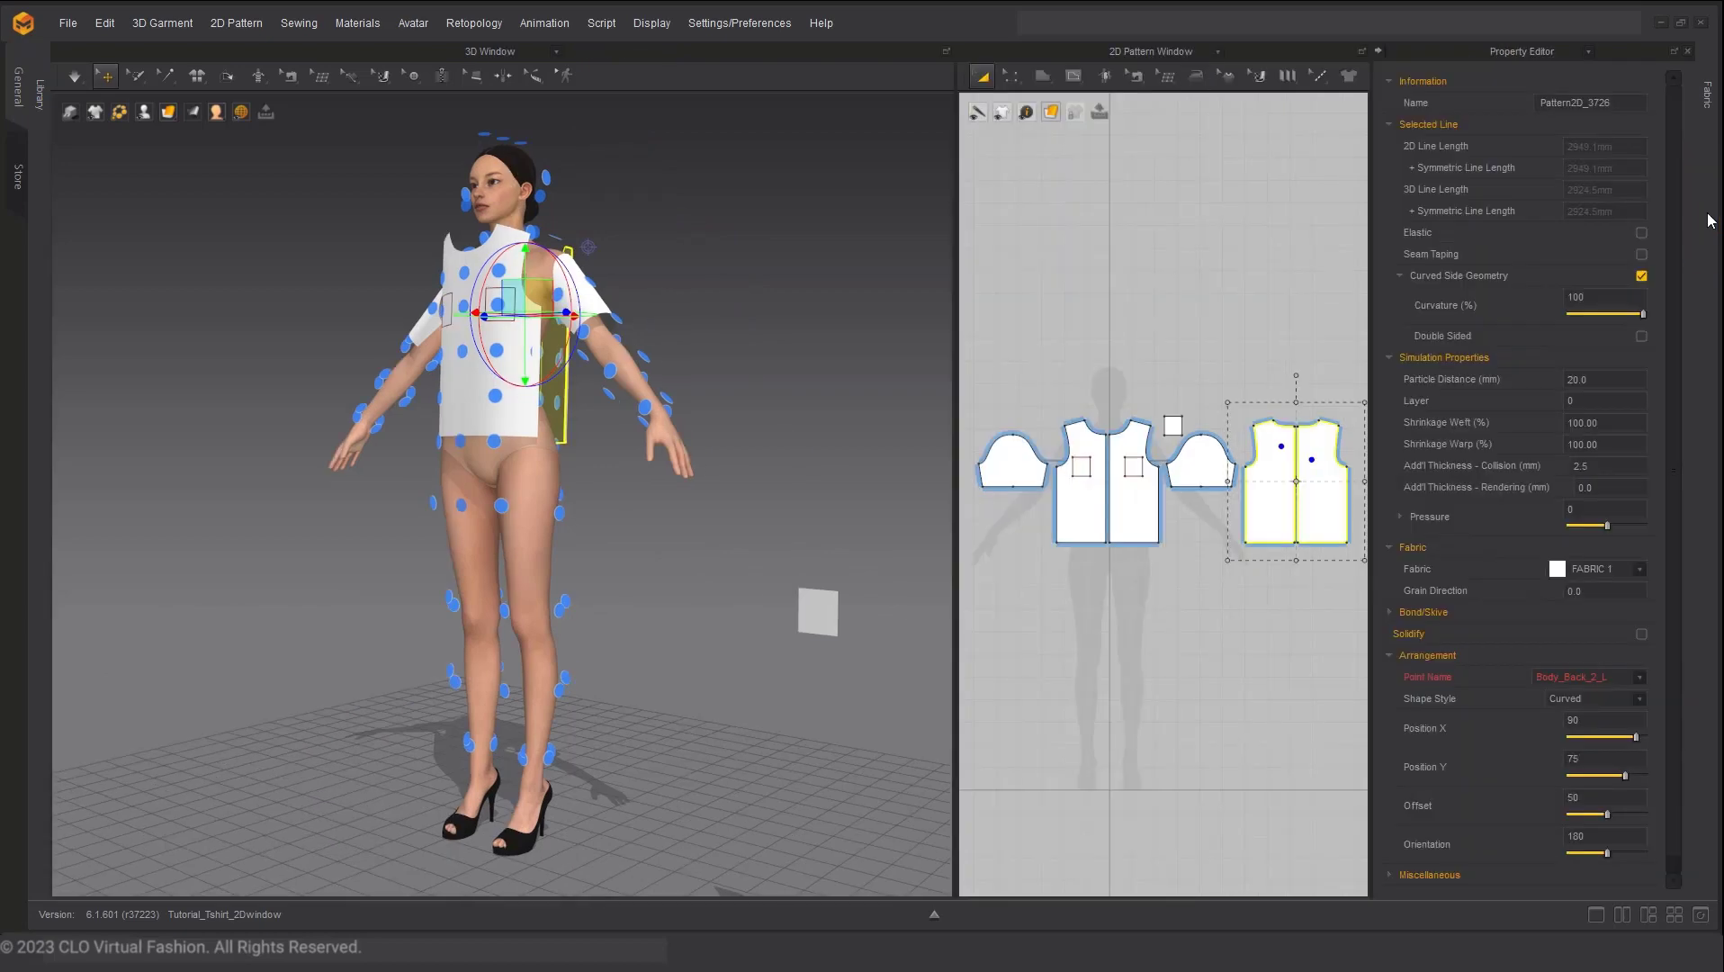
pyautogui.click(608, 317)
pyautogui.moveTo(609, 317); pyautogui.dragTo(666, 321, button='right')
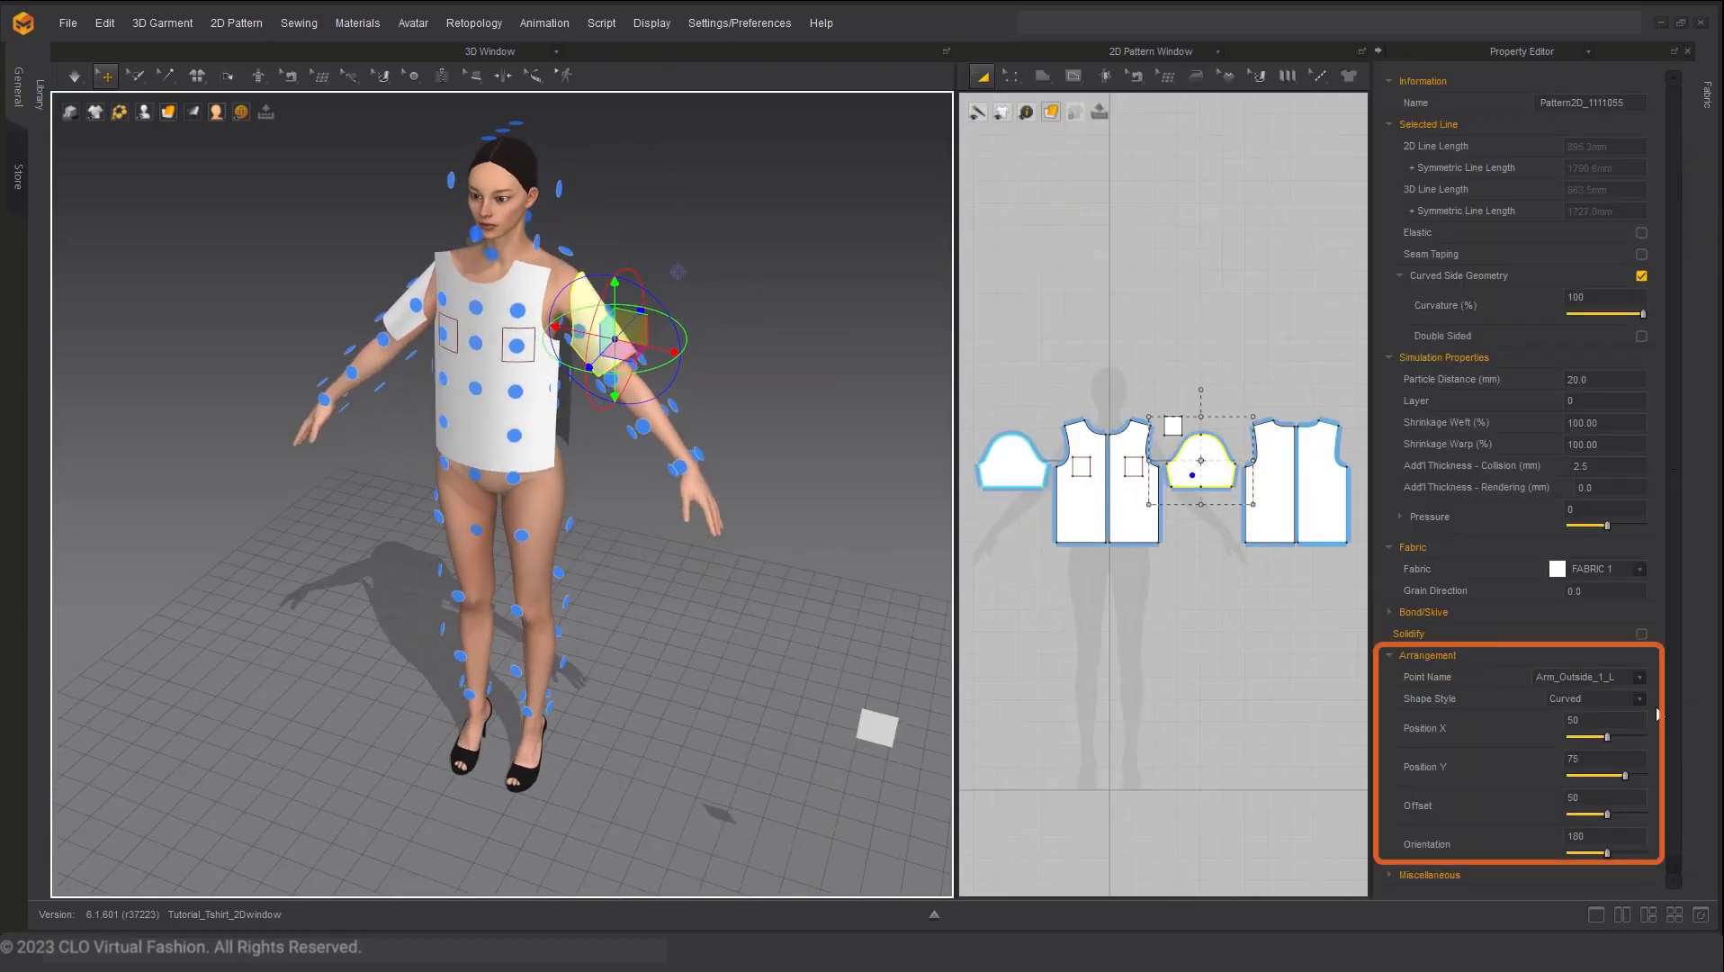
pyautogui.moveTo(1609, 742); pyautogui.dragTo(1610, 821)
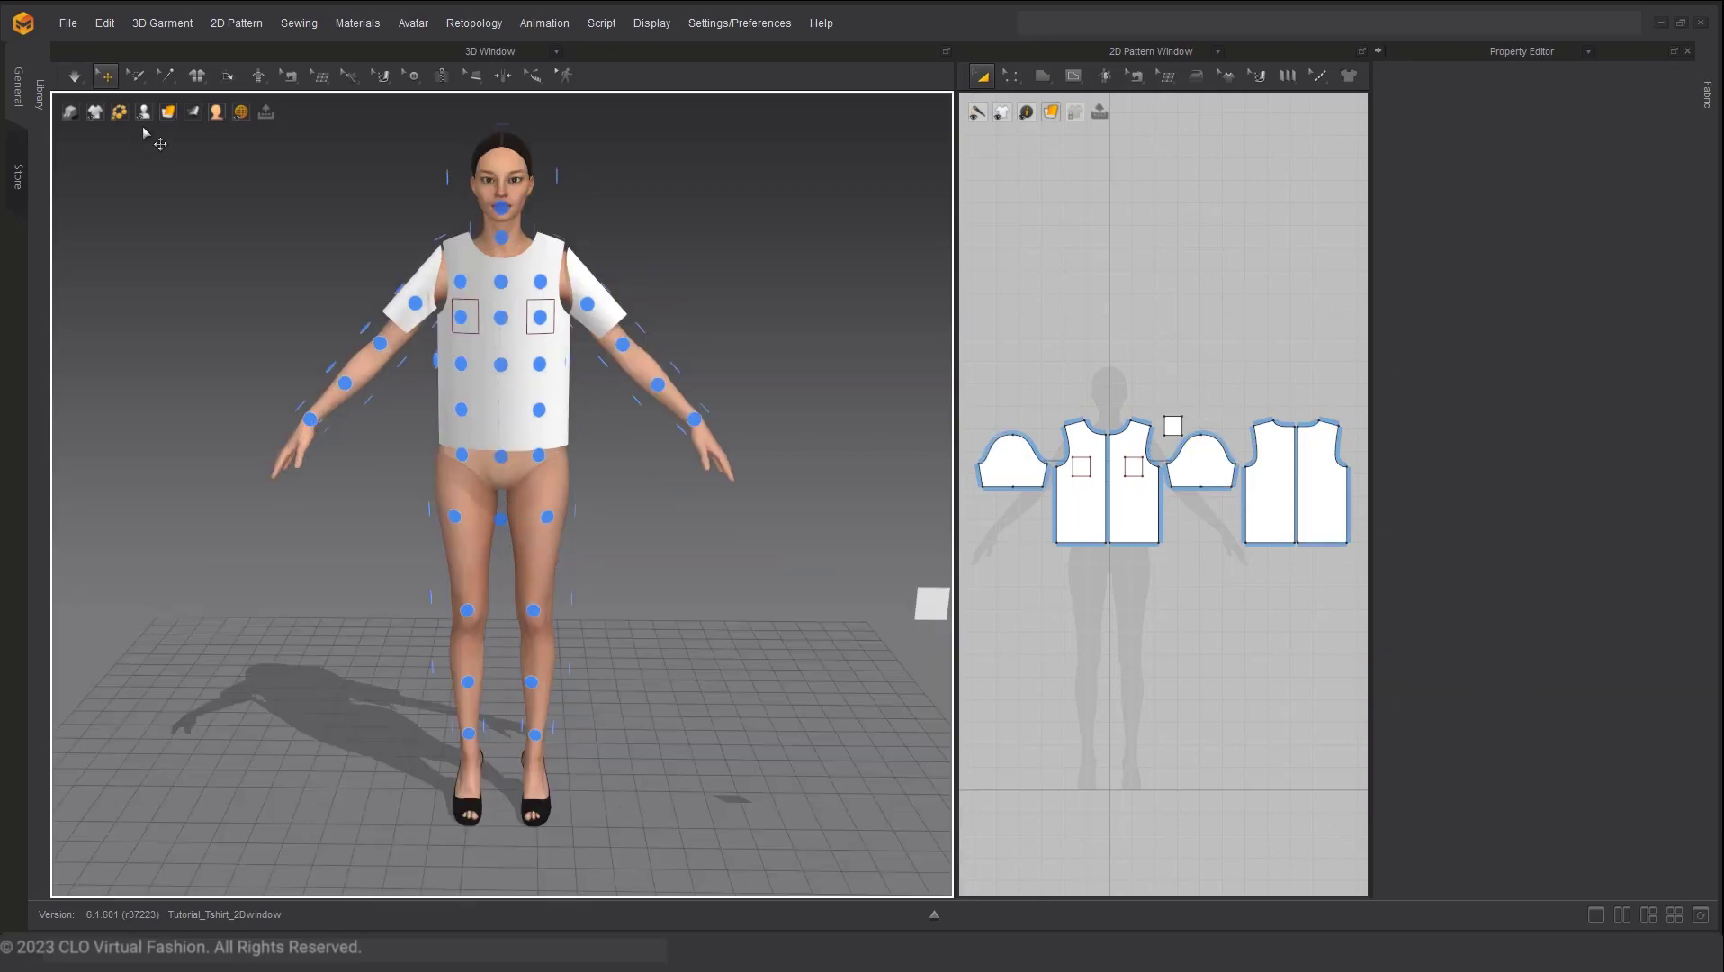
pyautogui.click(144, 111)
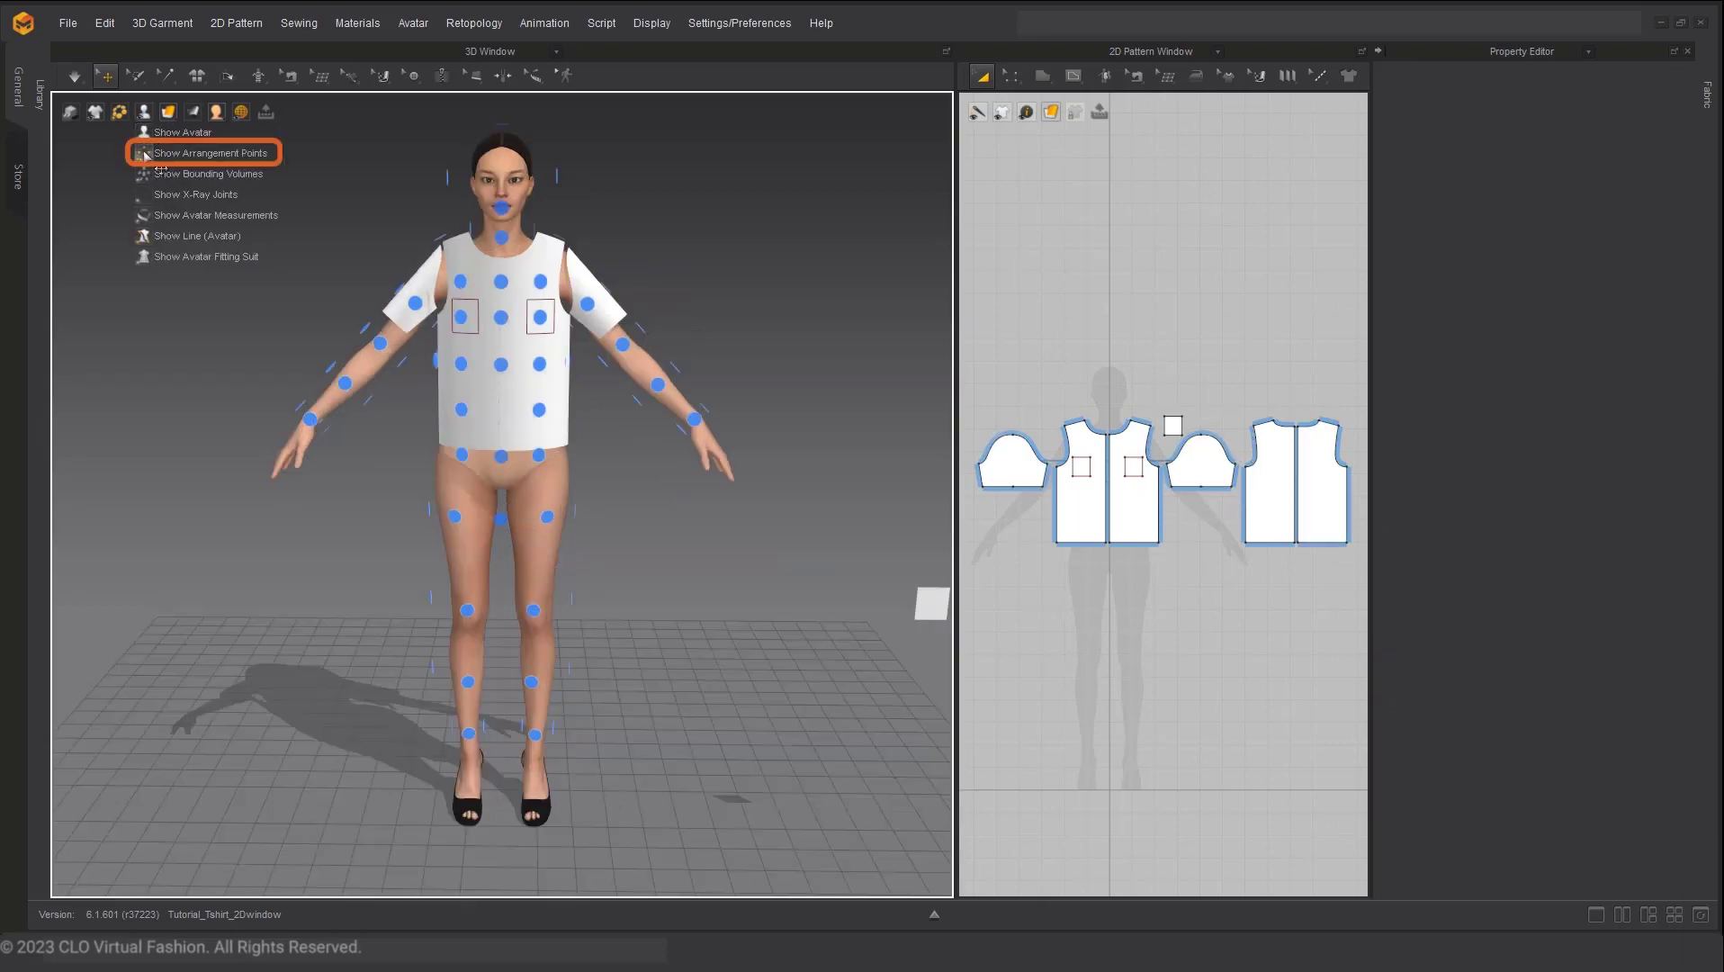
# - Hide the arrangement points and drag the patch pocket onto the avatar's chest
pyautogui.click(145, 155)
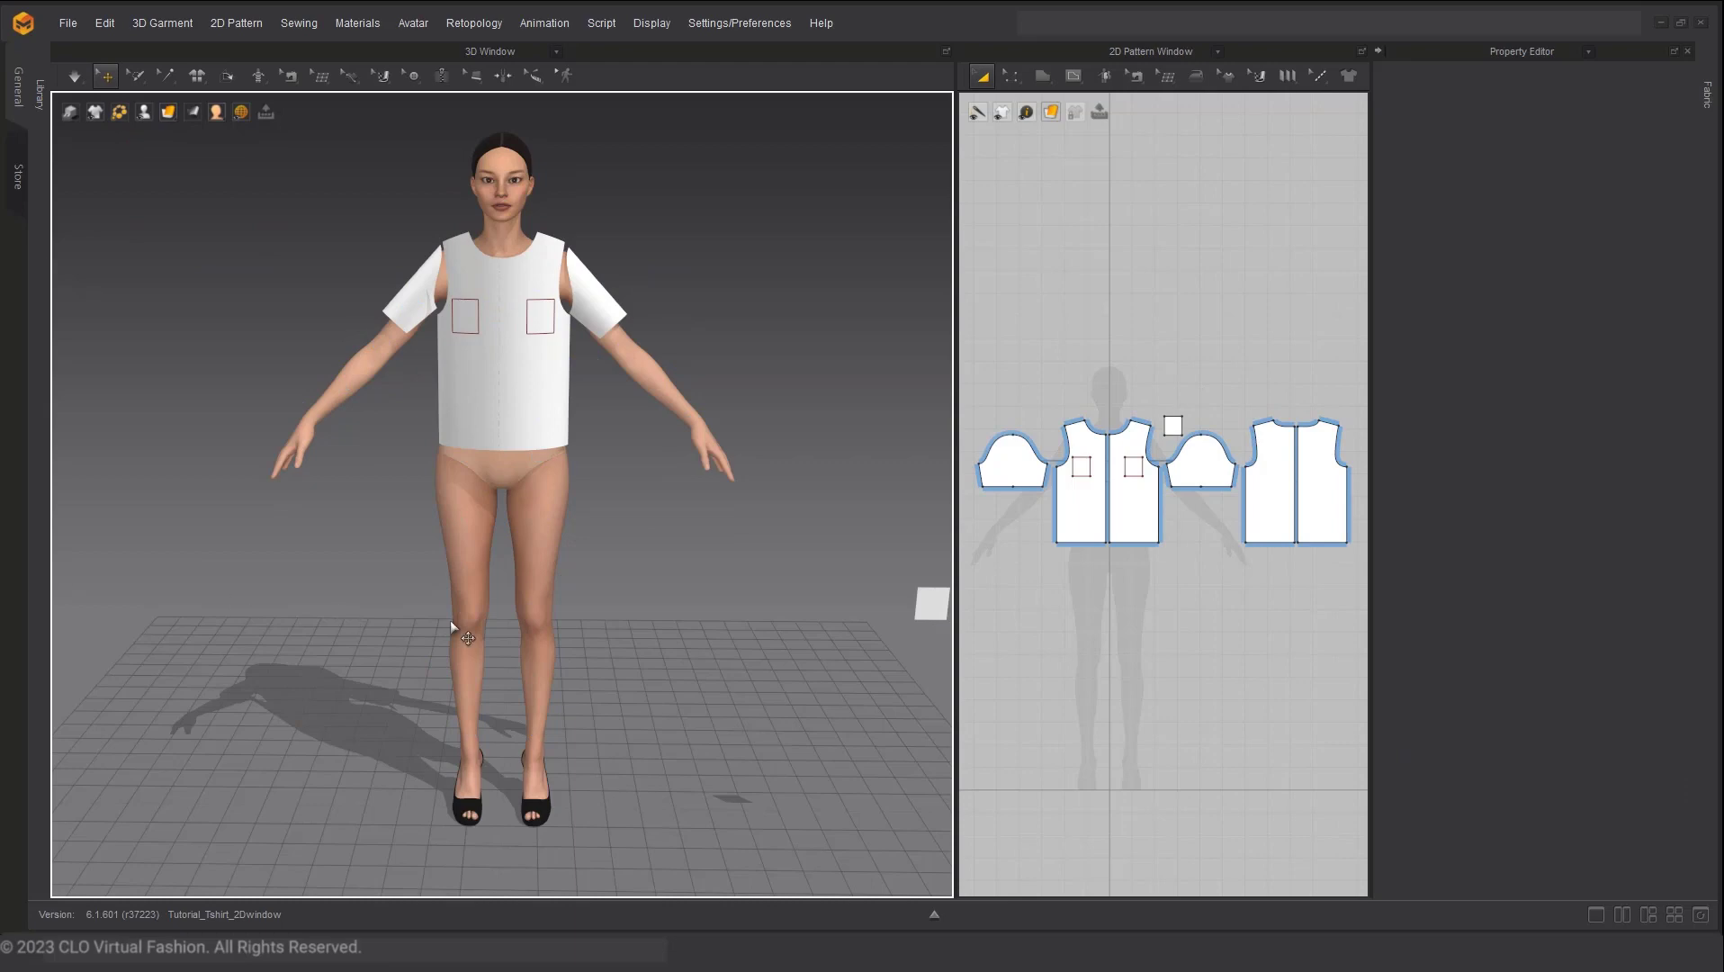
pyautogui.click(945, 601)
pyautogui.moveTo(950, 590); pyautogui.dragTo(584, 307)
# - Shift the pocket sideways across the torso into place on the shirt front
pyautogui.moveTo(585, 308); pyautogui.dragTo(328, 643, button='right')
pyautogui.scroll(5, 747, 338)
pyautogui.moveTo(432, 334); pyautogui.dragTo(581, 302)
pyautogui.moveTo(580, 301); pyautogui.dragTo(453, 302, button='right')
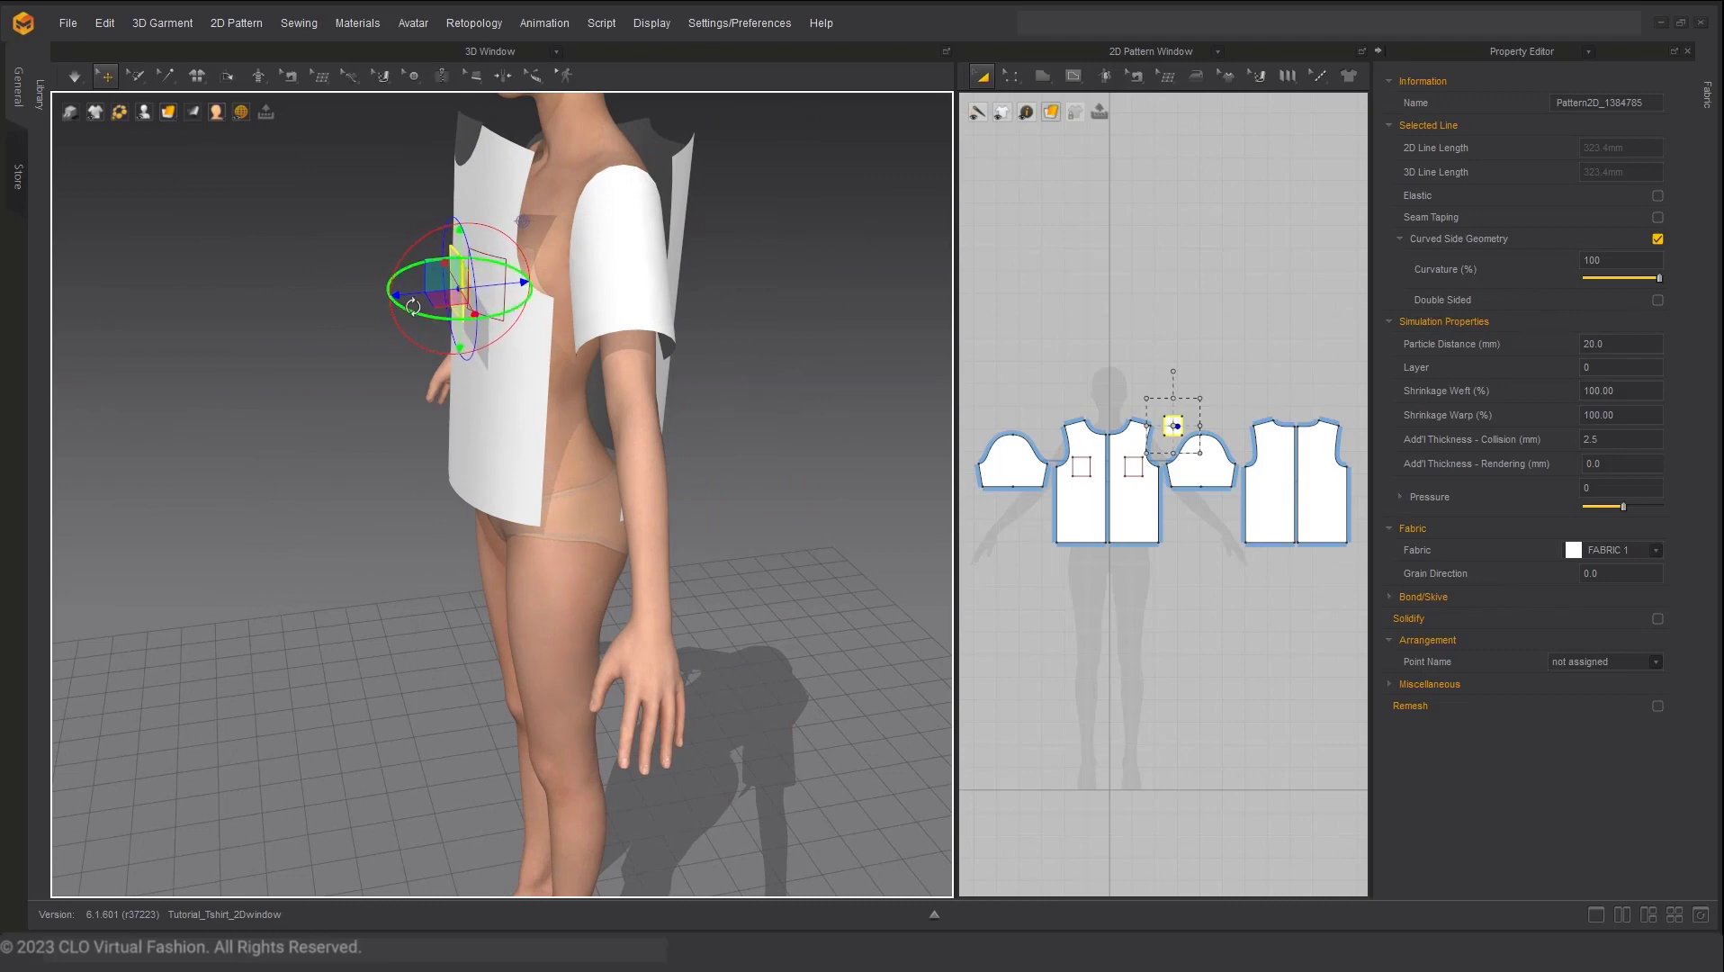
pyautogui.moveTo(413, 306); pyautogui.dragTo(387, 308, button='right')
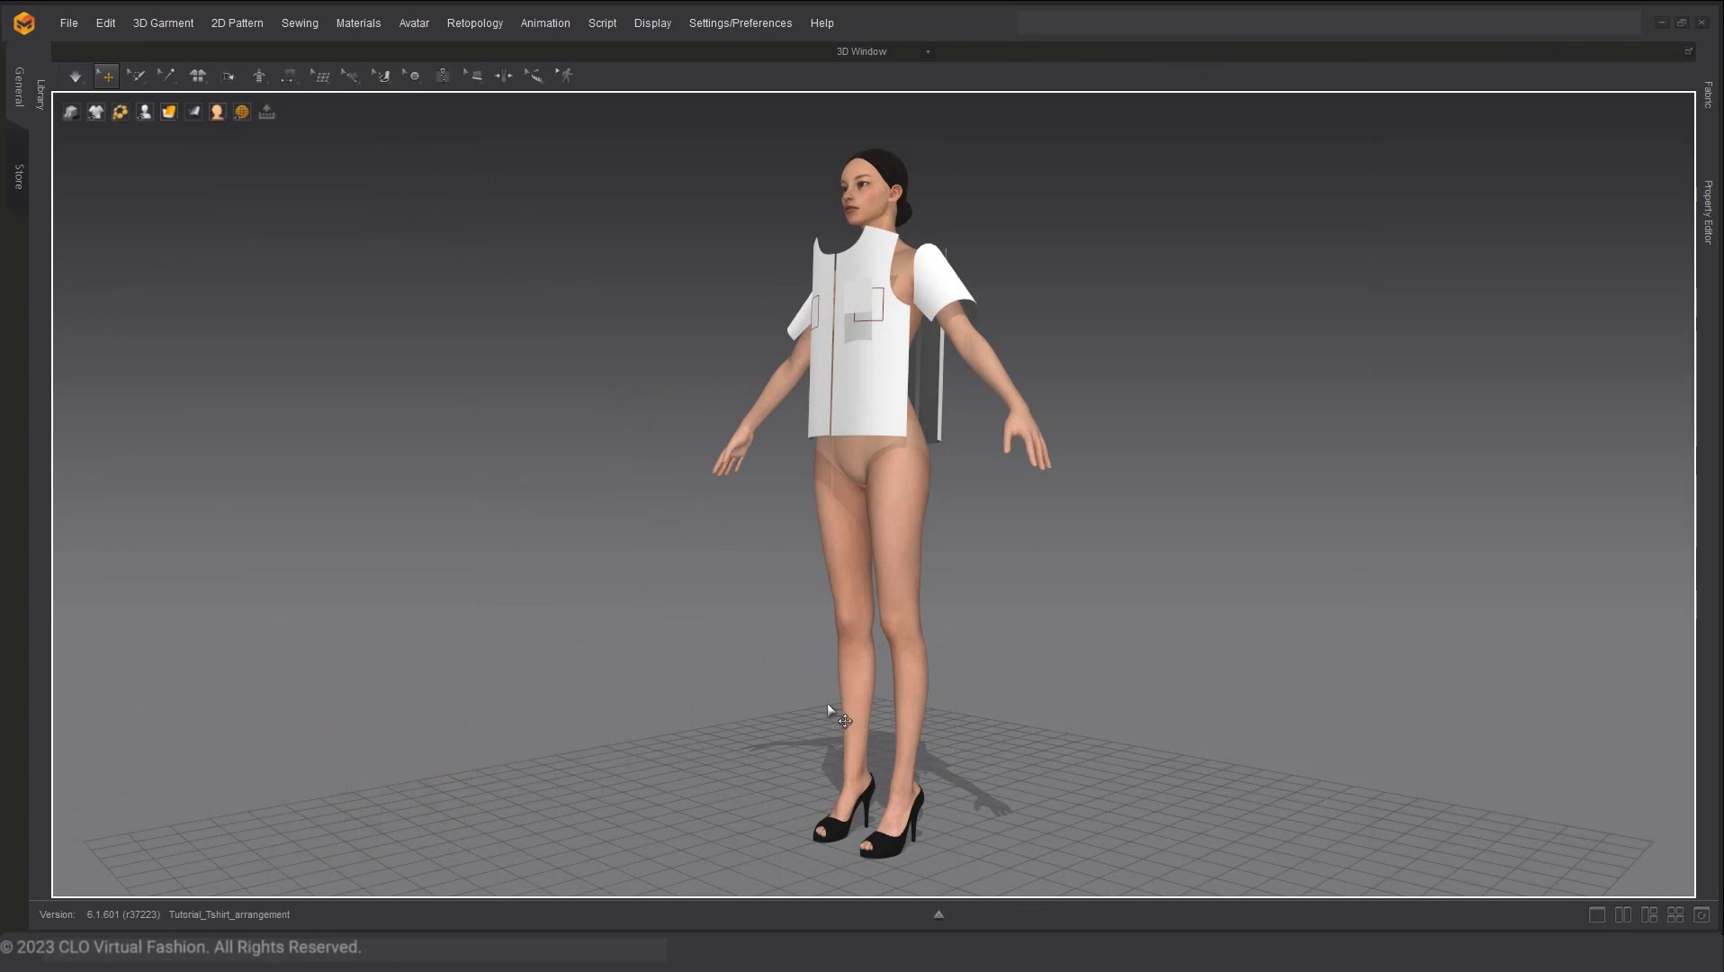
pyautogui.press('8')
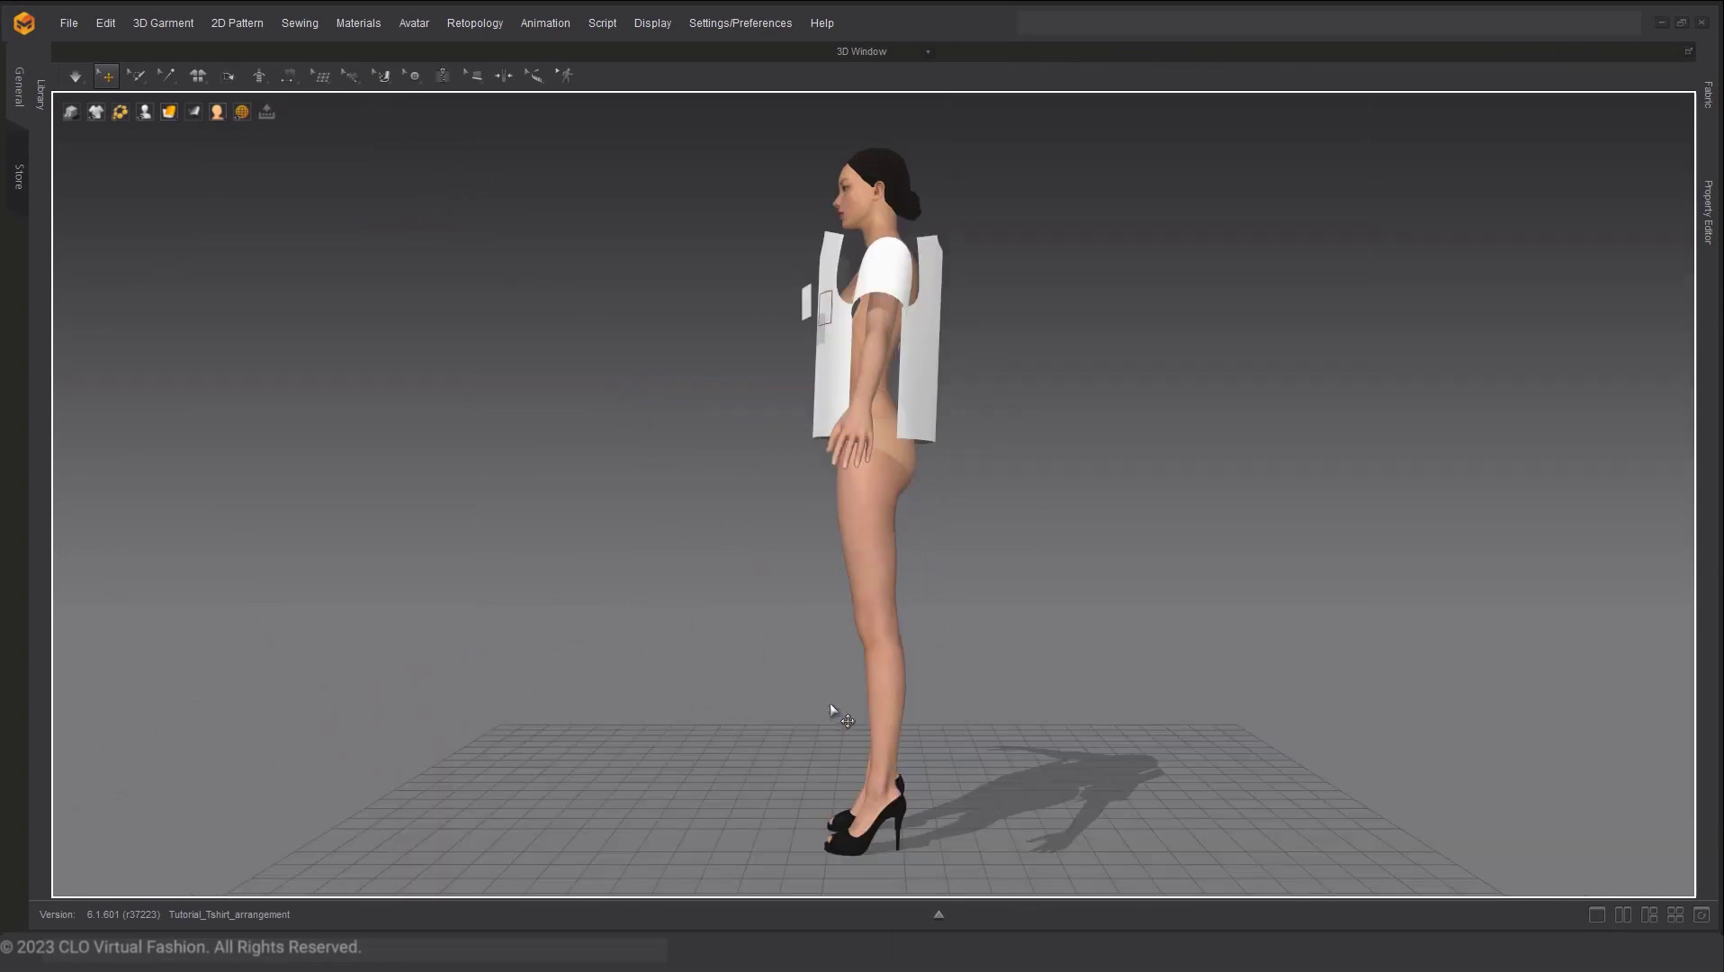
pyautogui.press('2')
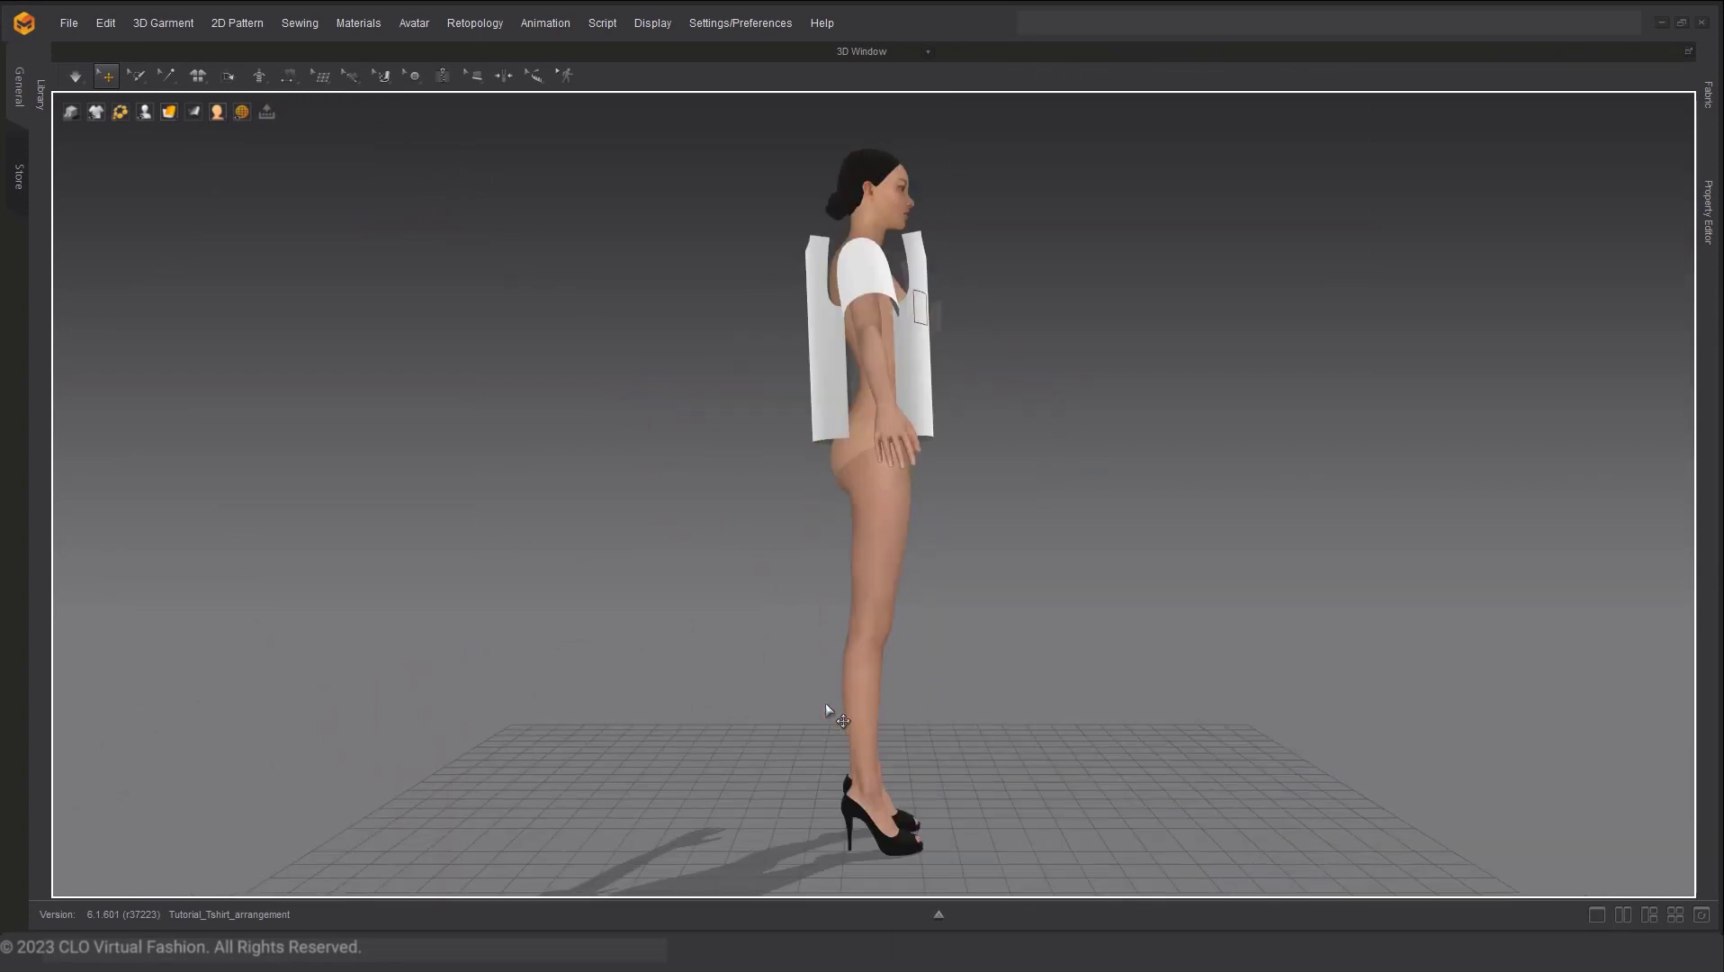
pyautogui.scroll(5, 907, 402)
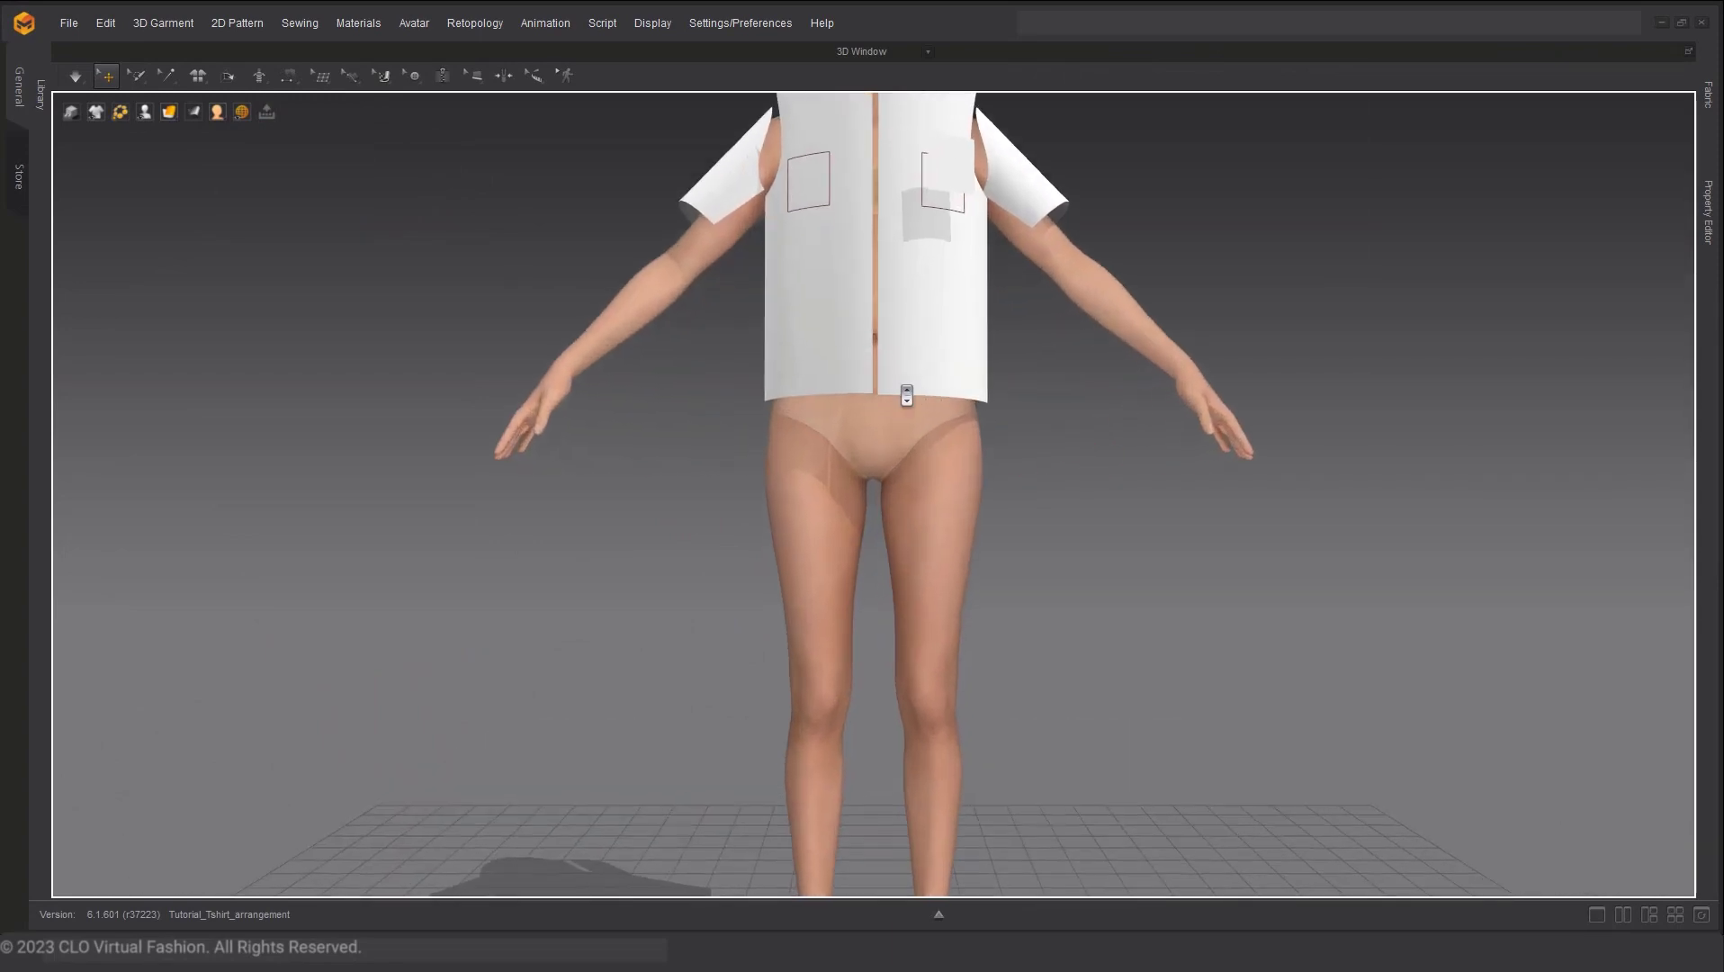
pyautogui.scroll(-2, 905, 530)
pyautogui.scroll(1, 909, 536)
pyautogui.scroll(-2, 909, 536)
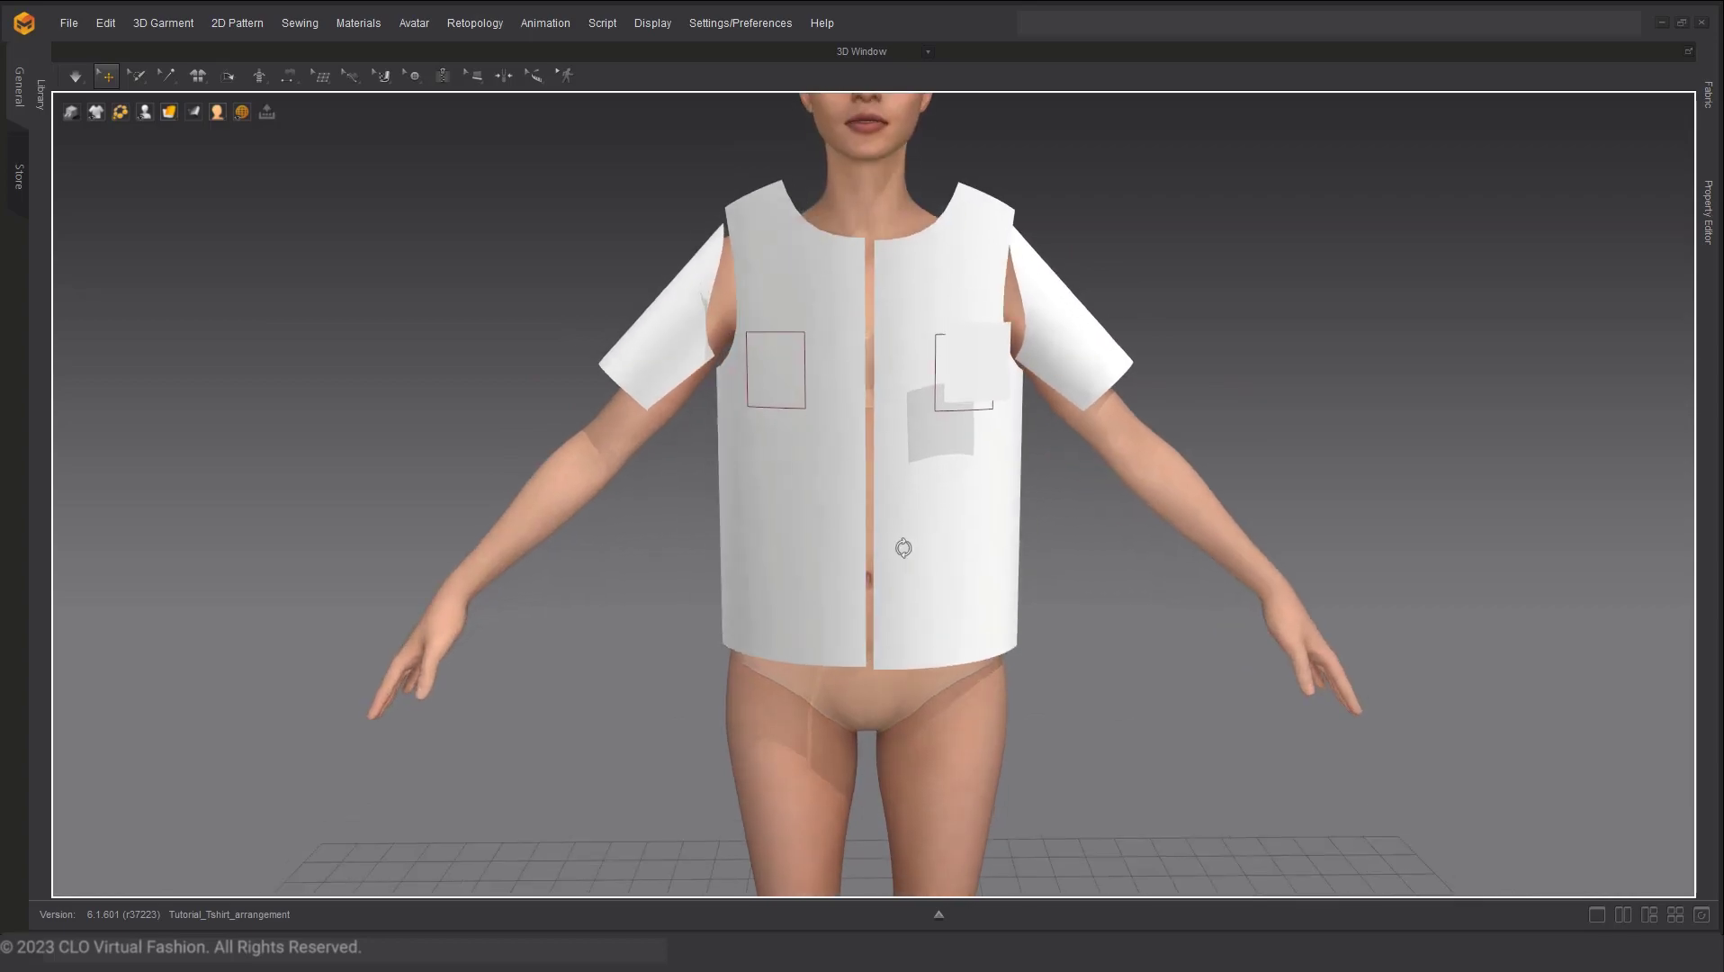